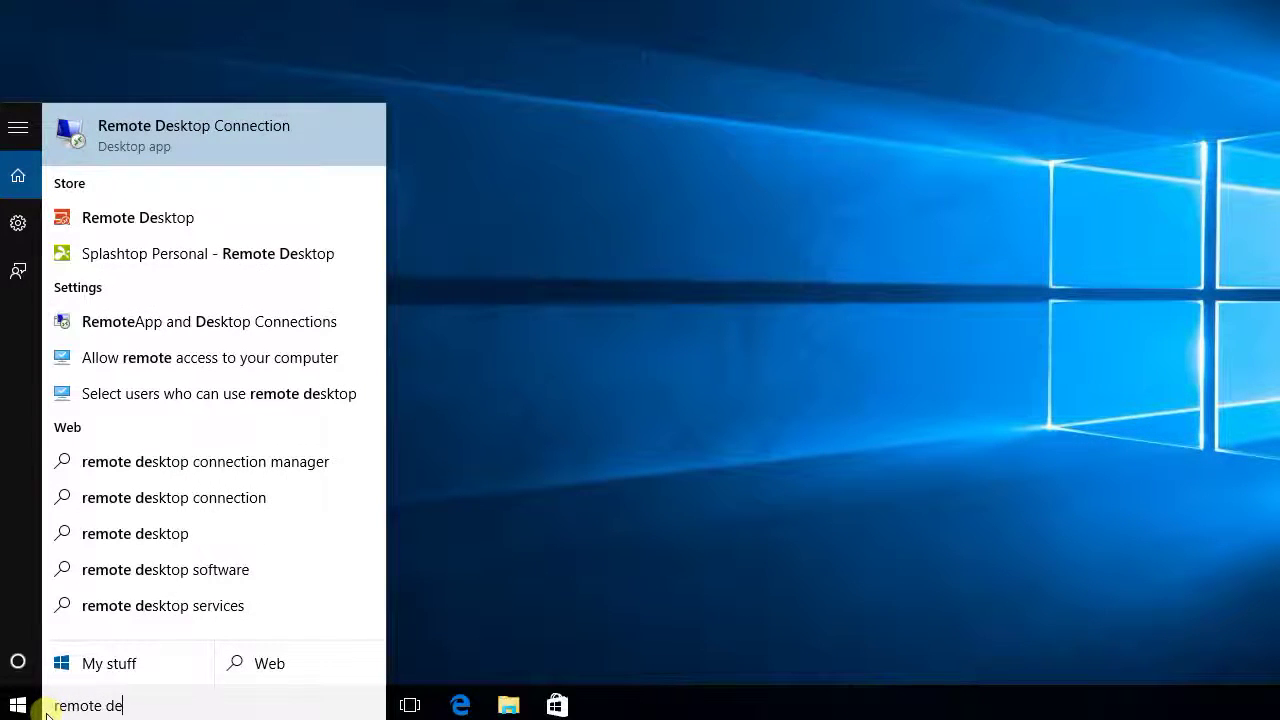
Step: Enable 'Allow remote connections to this computer' on the Remote tab and confirm with OK
left_click(168, 361)
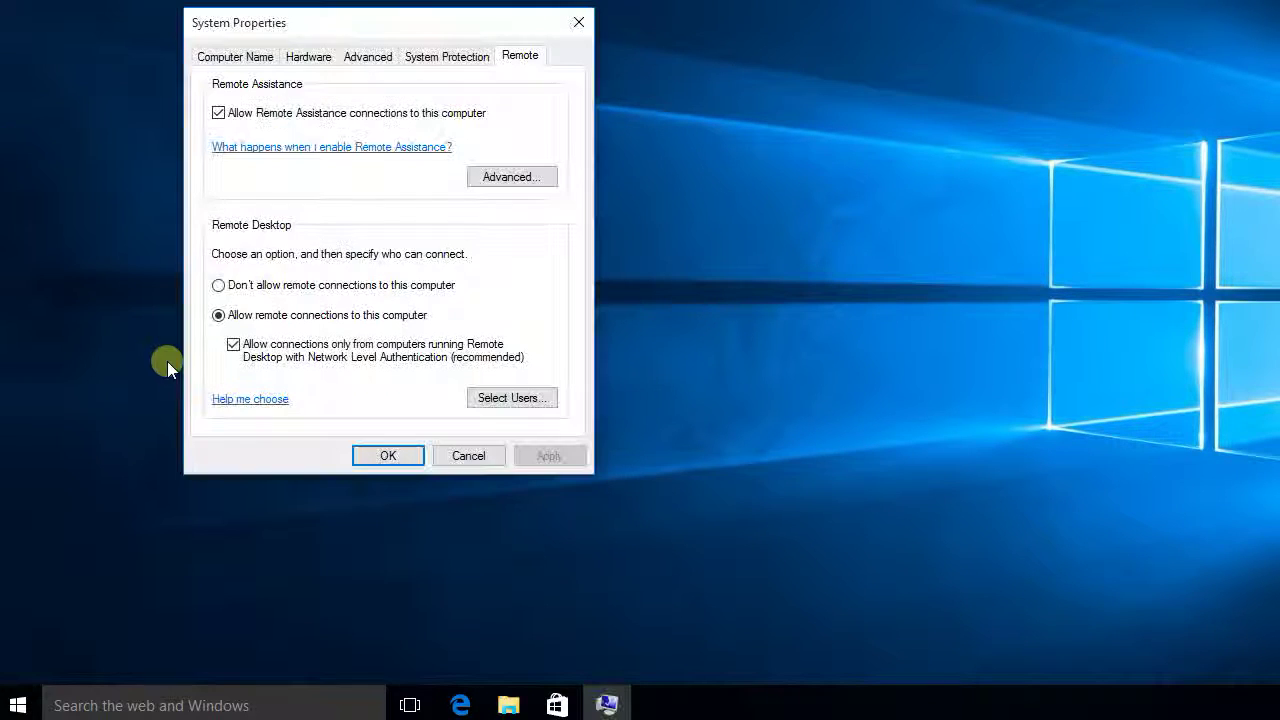
left_click(219, 315)
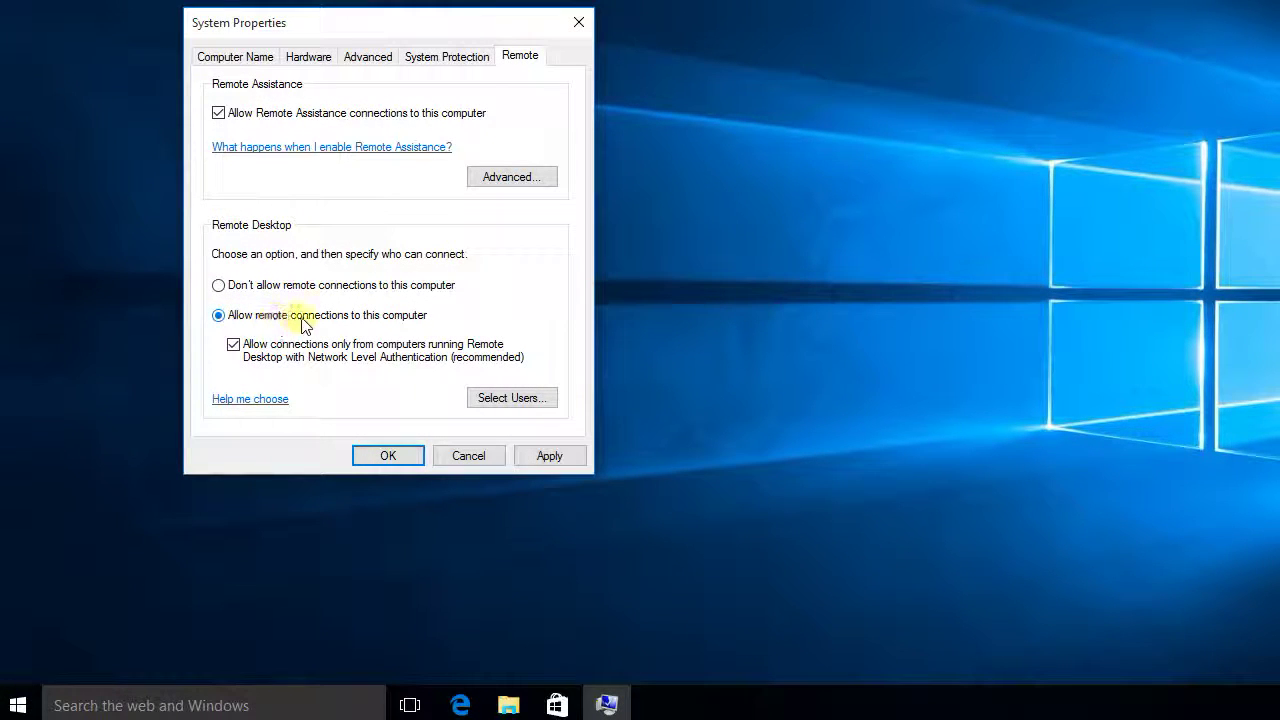
left_click(391, 459)
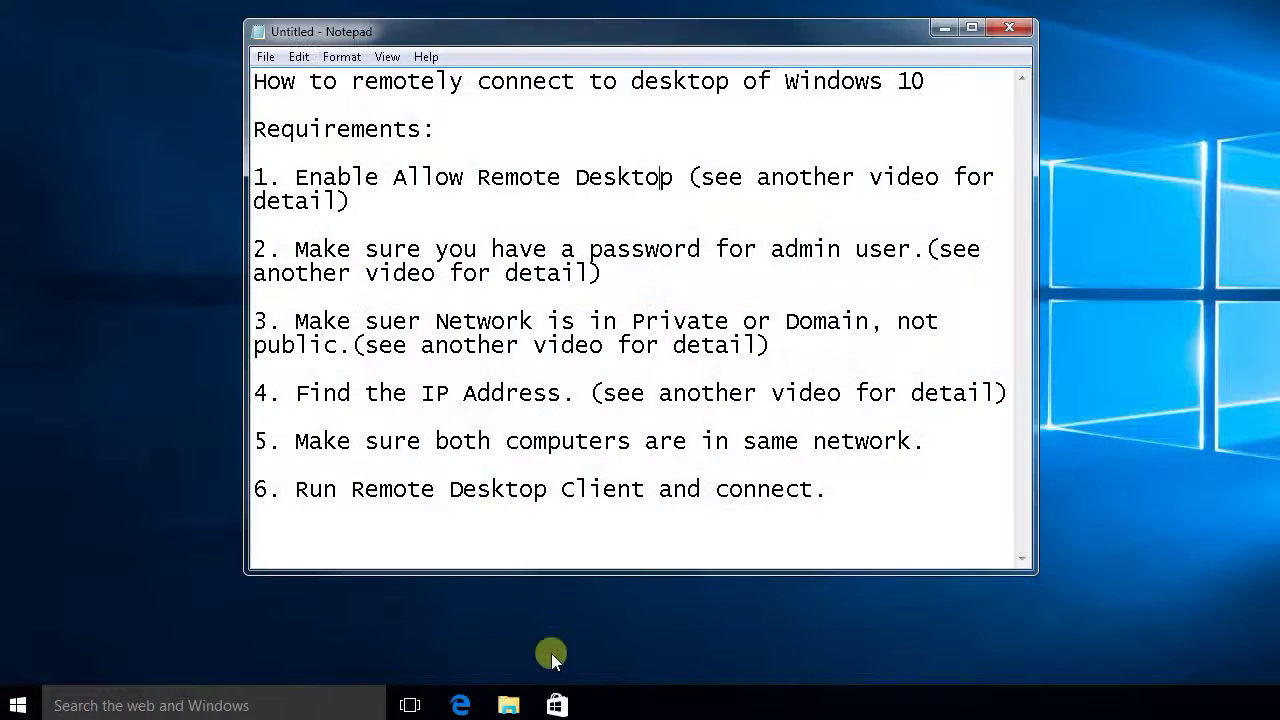
left_click_drag(345, 200, 258, 176)
left_click(382, 206)
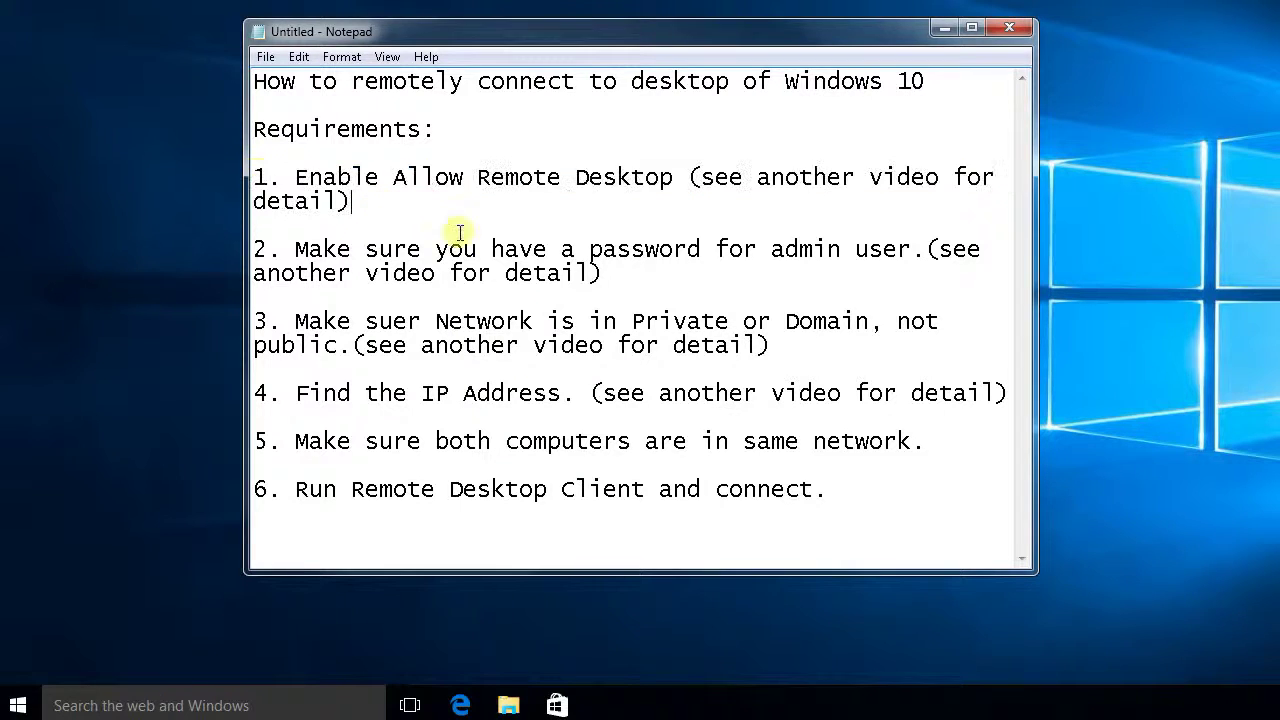
left_click_drag(785, 249, 508, 248)
left_click(515, 249)
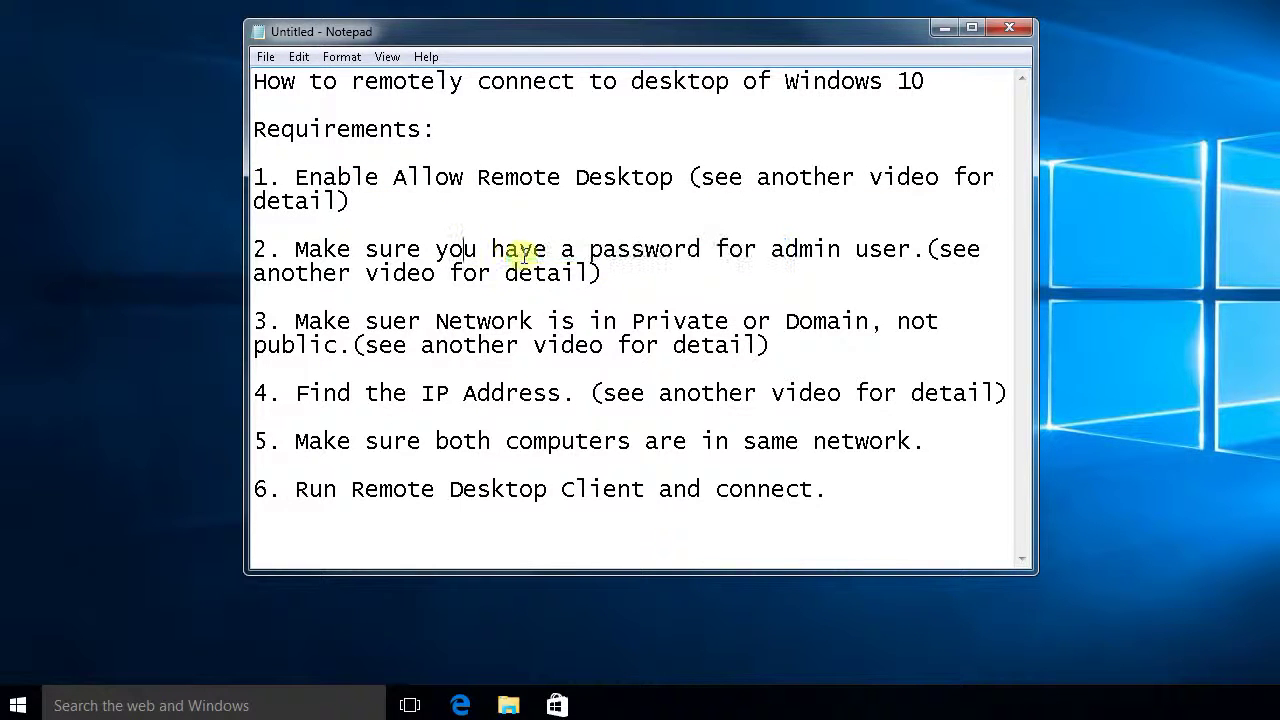
left_click(944, 28)
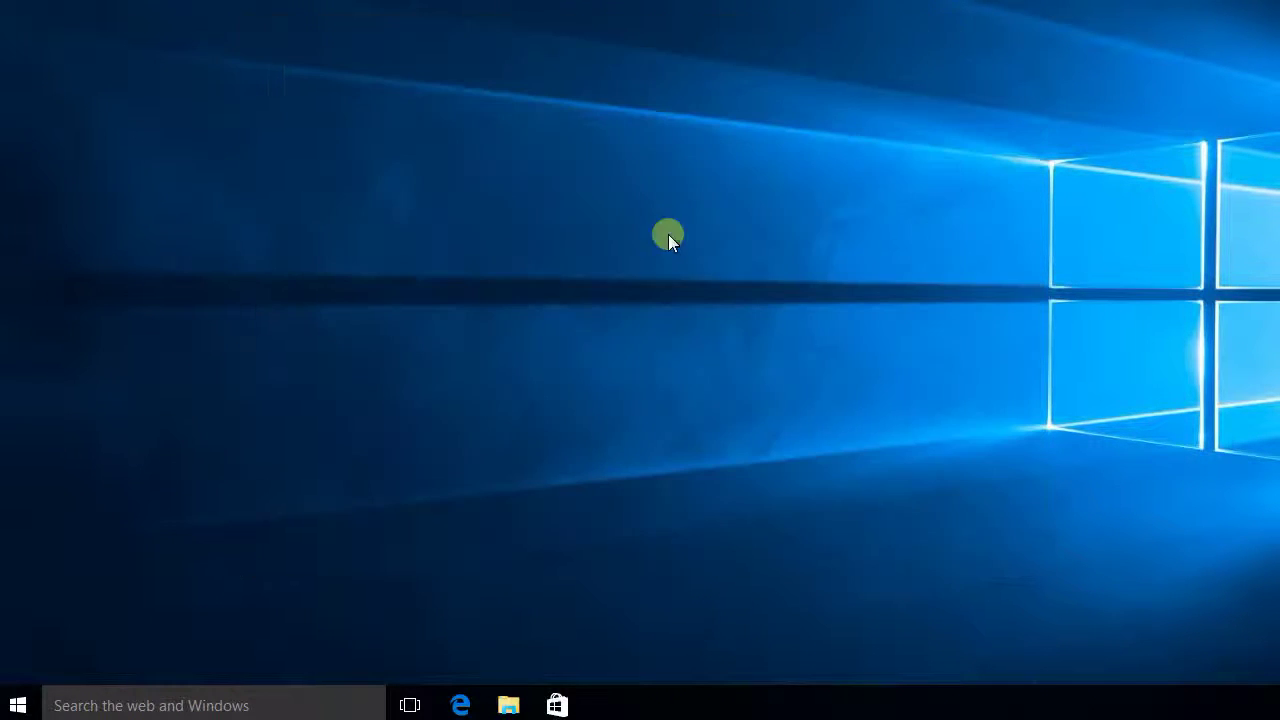
left_click(20, 705)
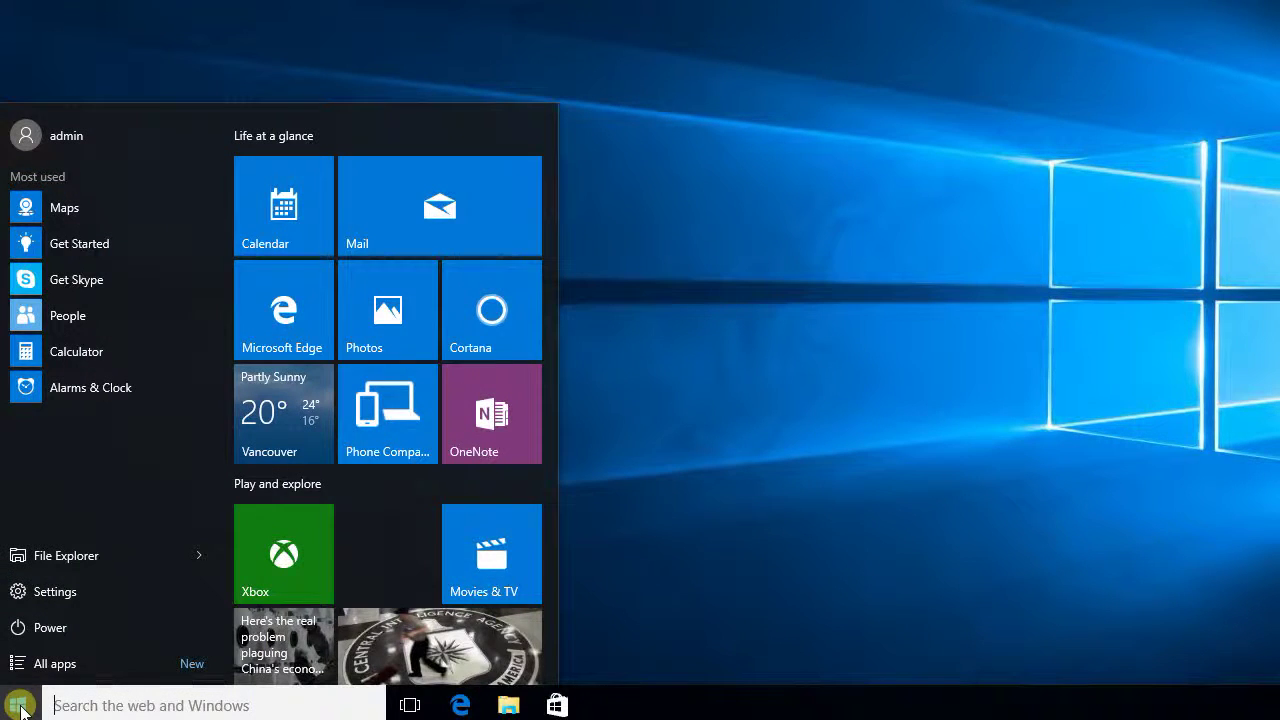
type("password")
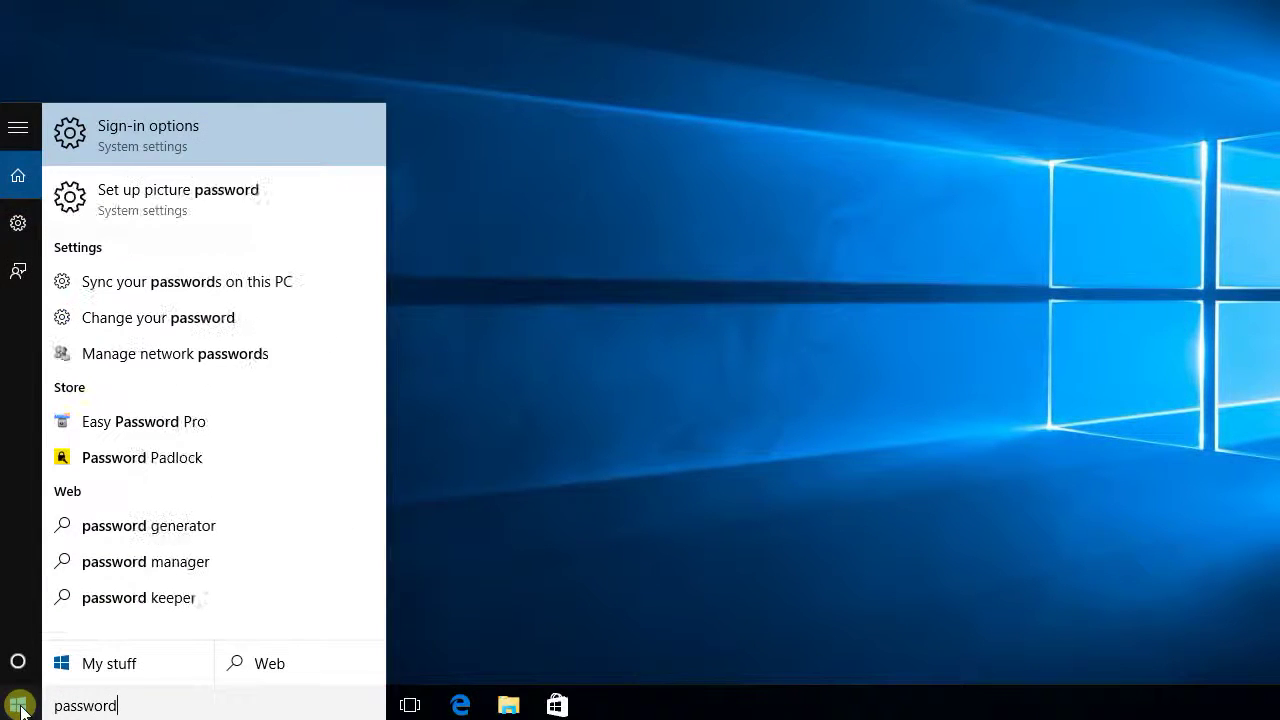
left_click(133, 320)
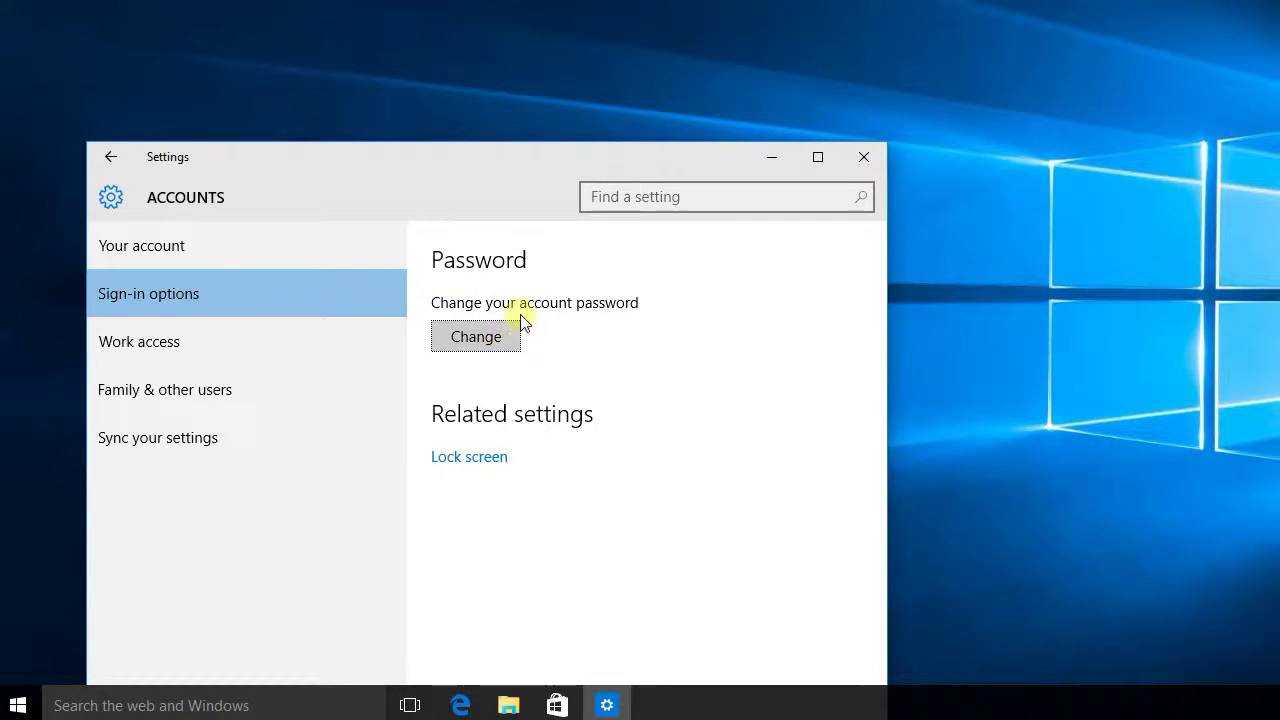
left_click(865, 161)
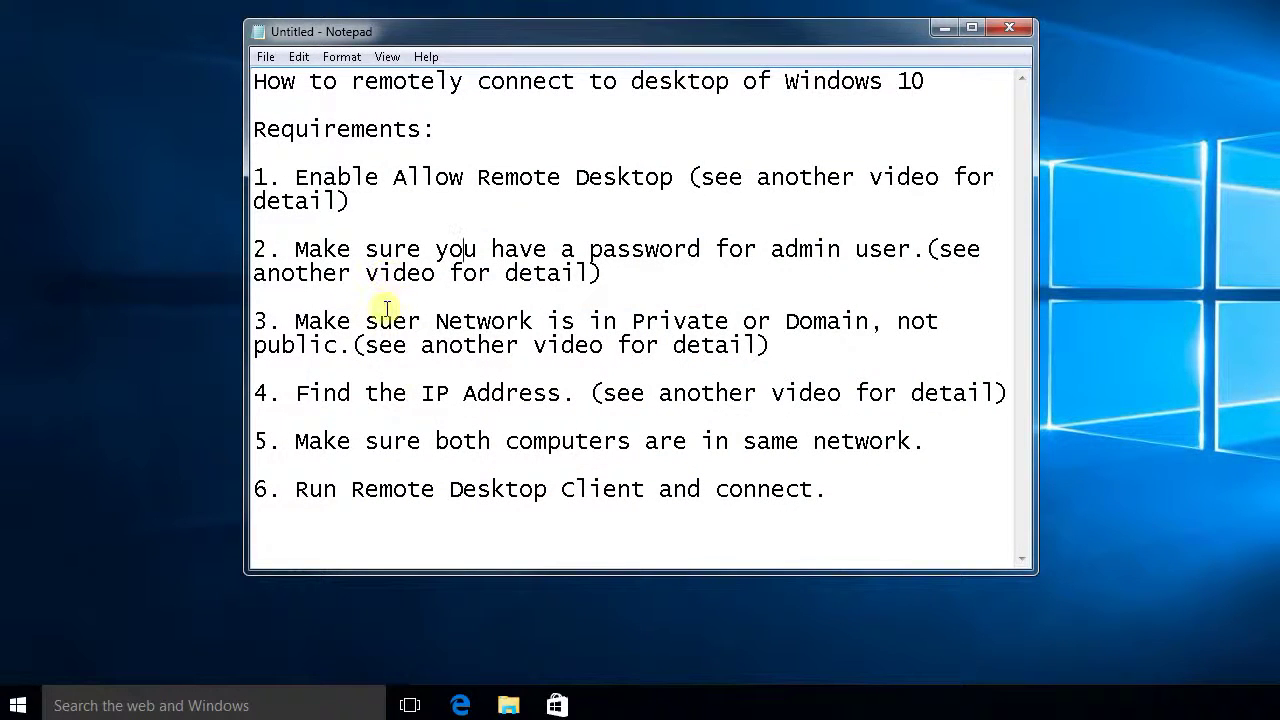
Step: Search 'network' and go via Network and Internet to the Network and Sharing Center
left_click_drag(297, 321, 928, 322)
left_click(928, 321)
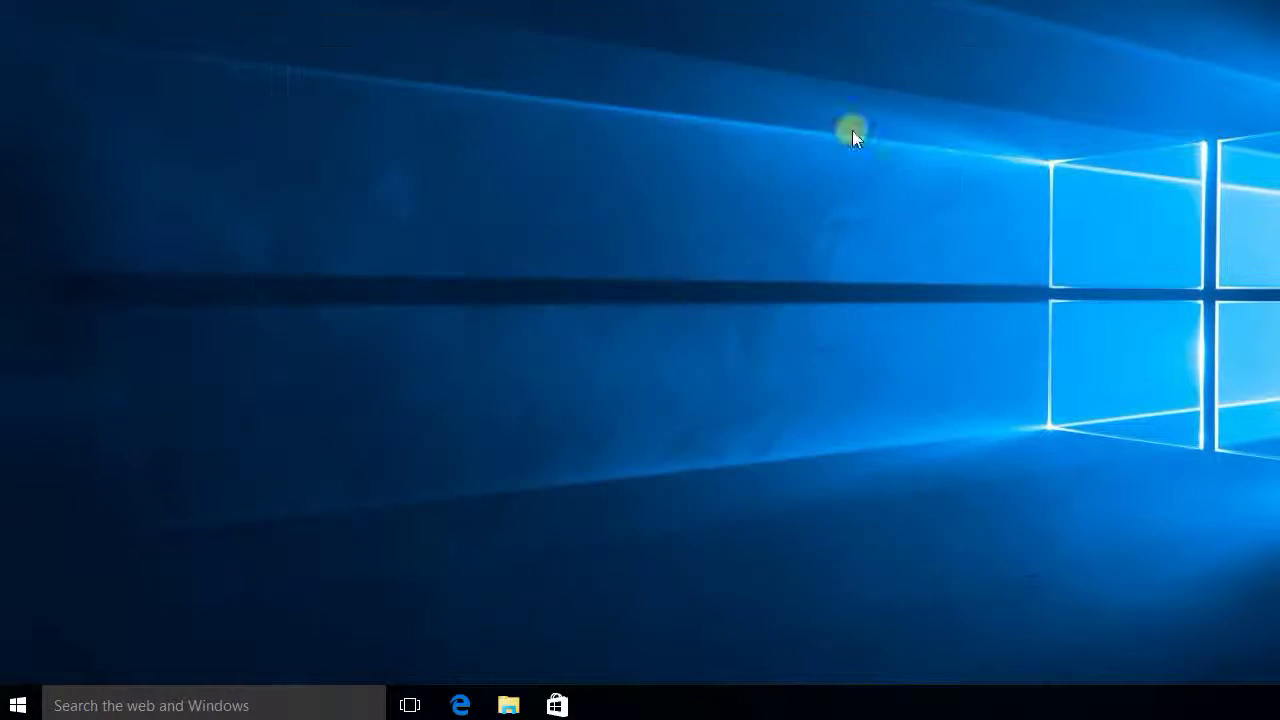
left_click(163, 704)
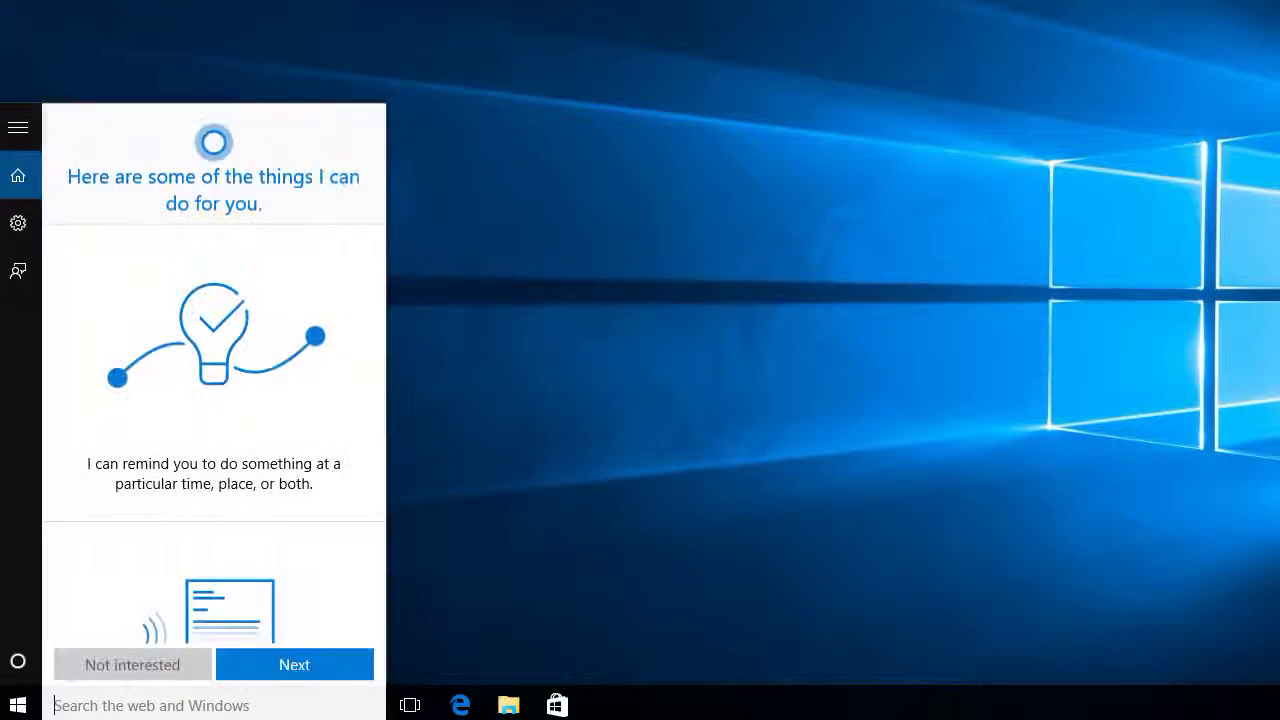
type("network")
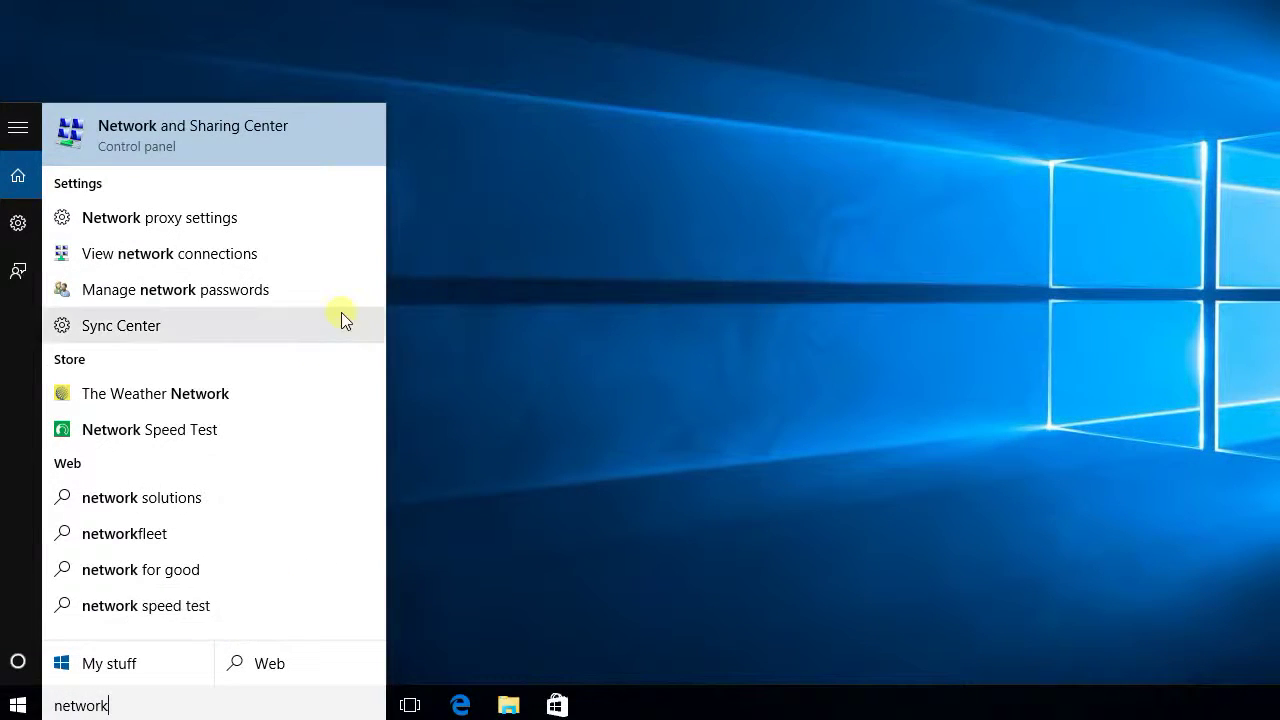
left_click(220, 268)
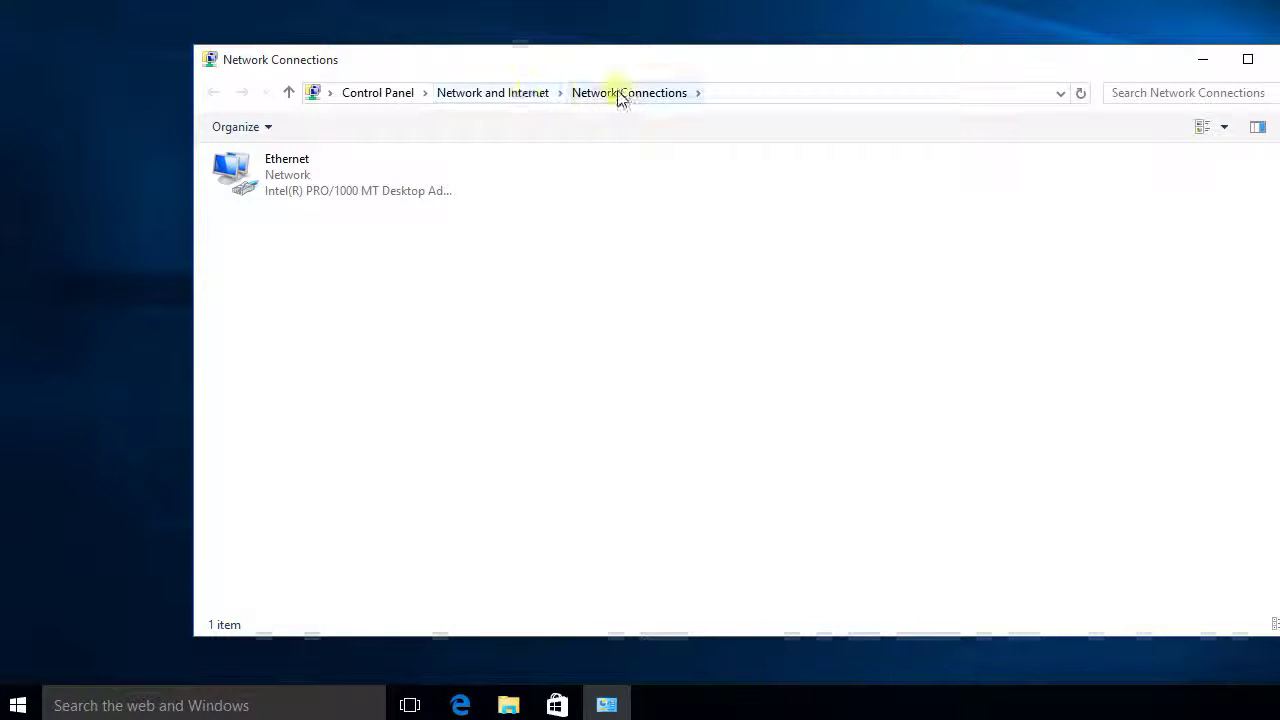
left_click(504, 98)
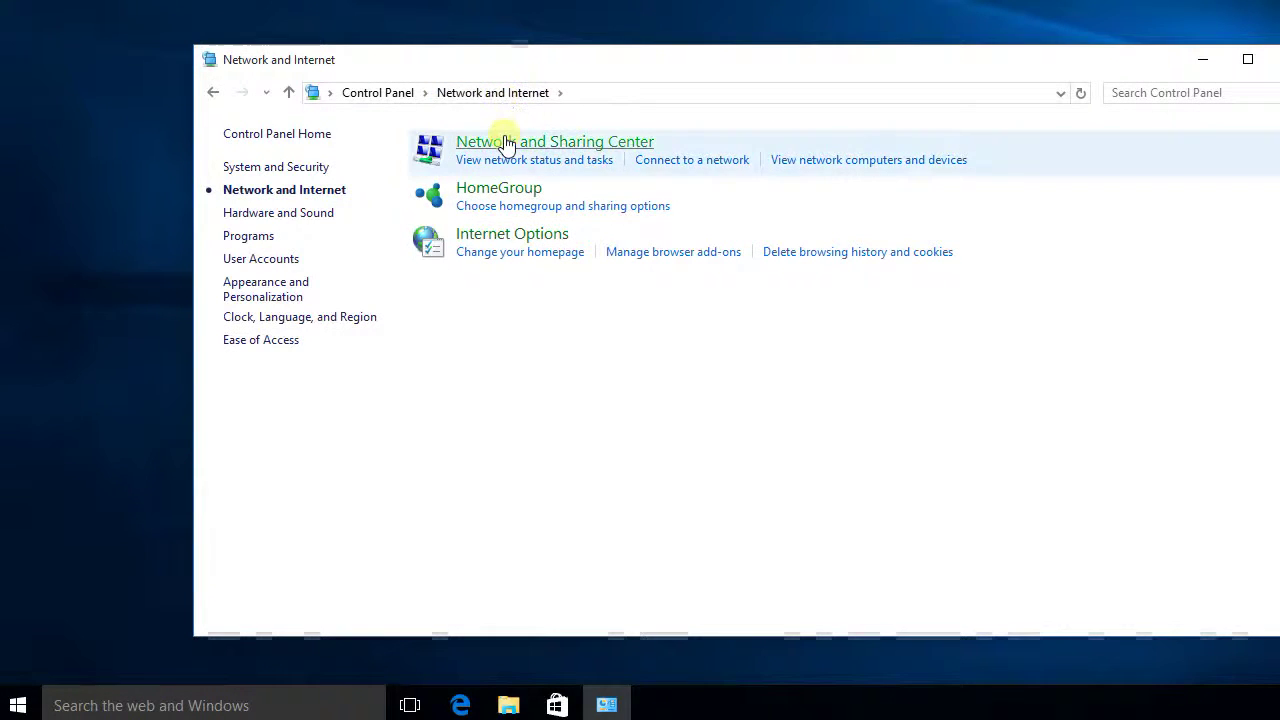
left_click(509, 144)
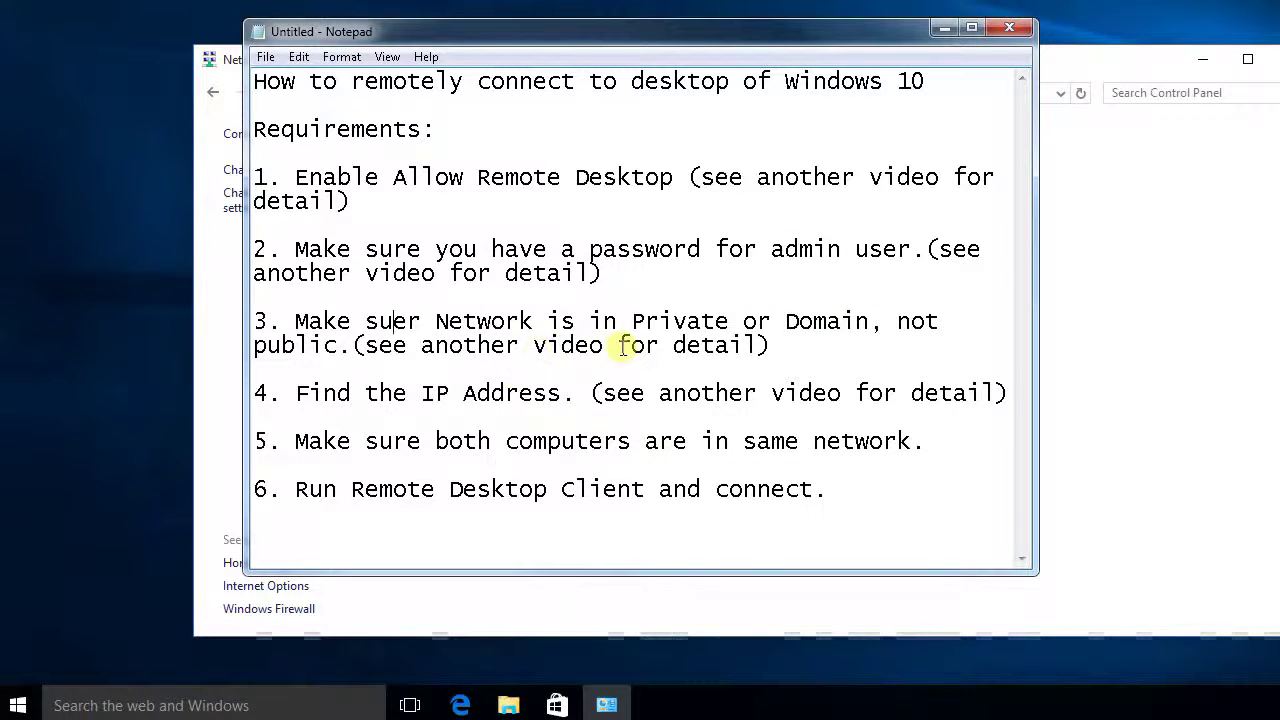
Step: Reword requirement 3 to reference a video on changing public to private, then minimize Notepad
left_click_drag(617, 345, 752, 345)
type("on how")
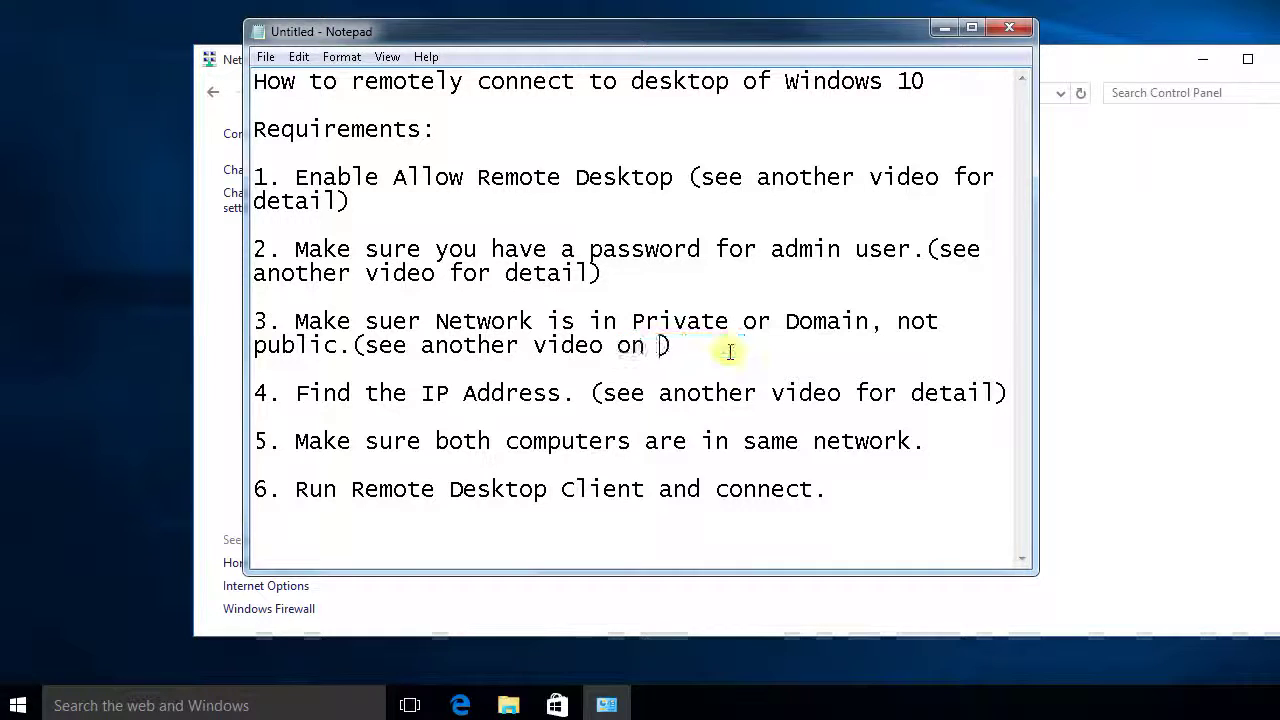
type(" to chang")
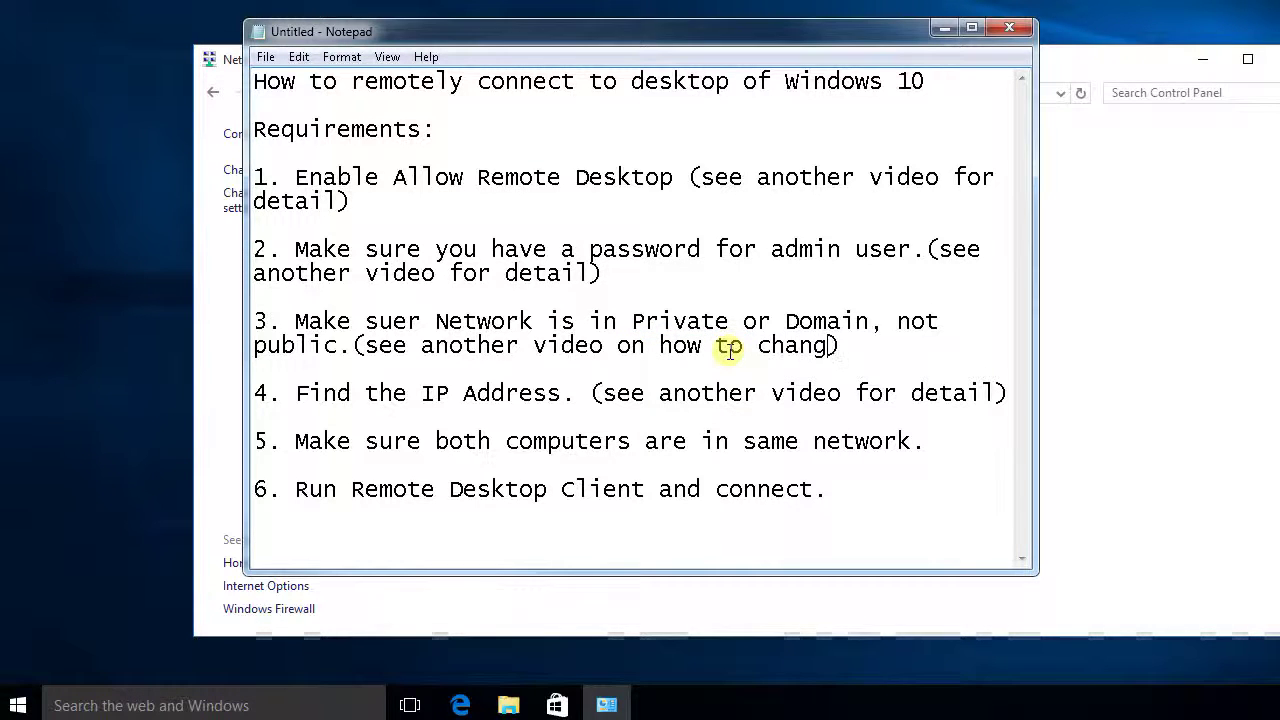
type("e public ")
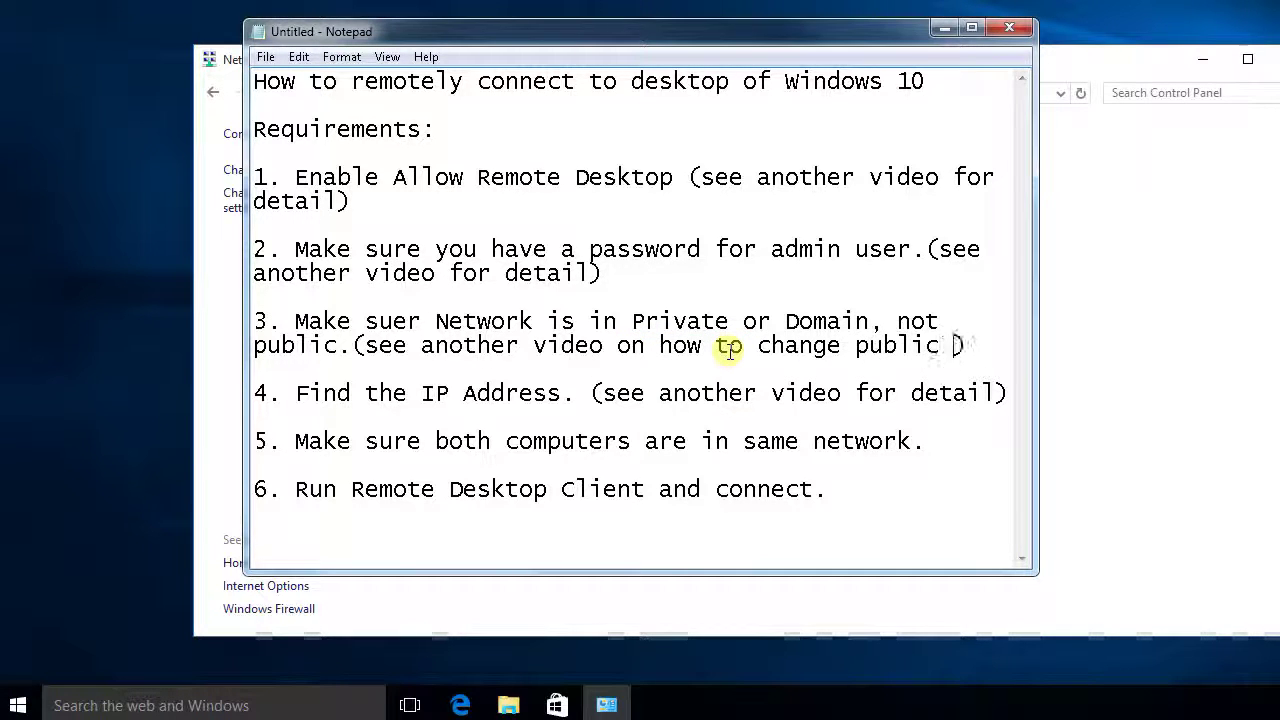
type("to private")
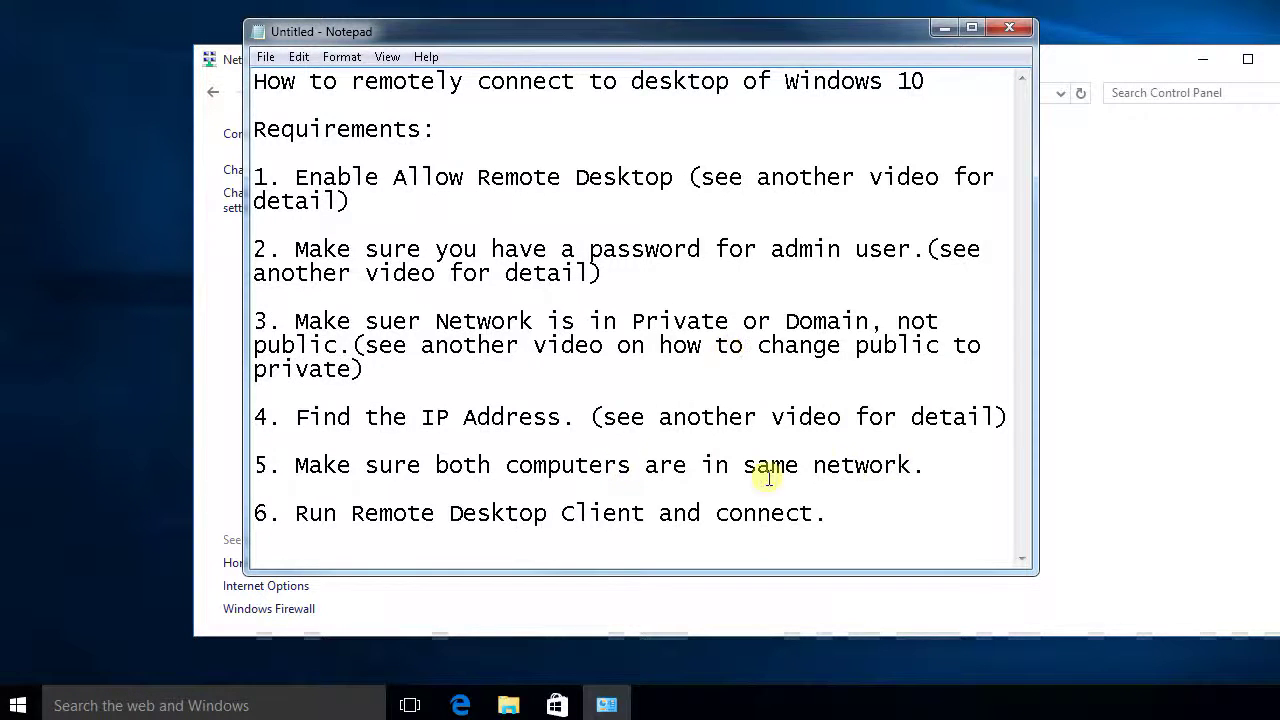
left_click_drag(408, 417, 677, 417)
left_click(812, 418)
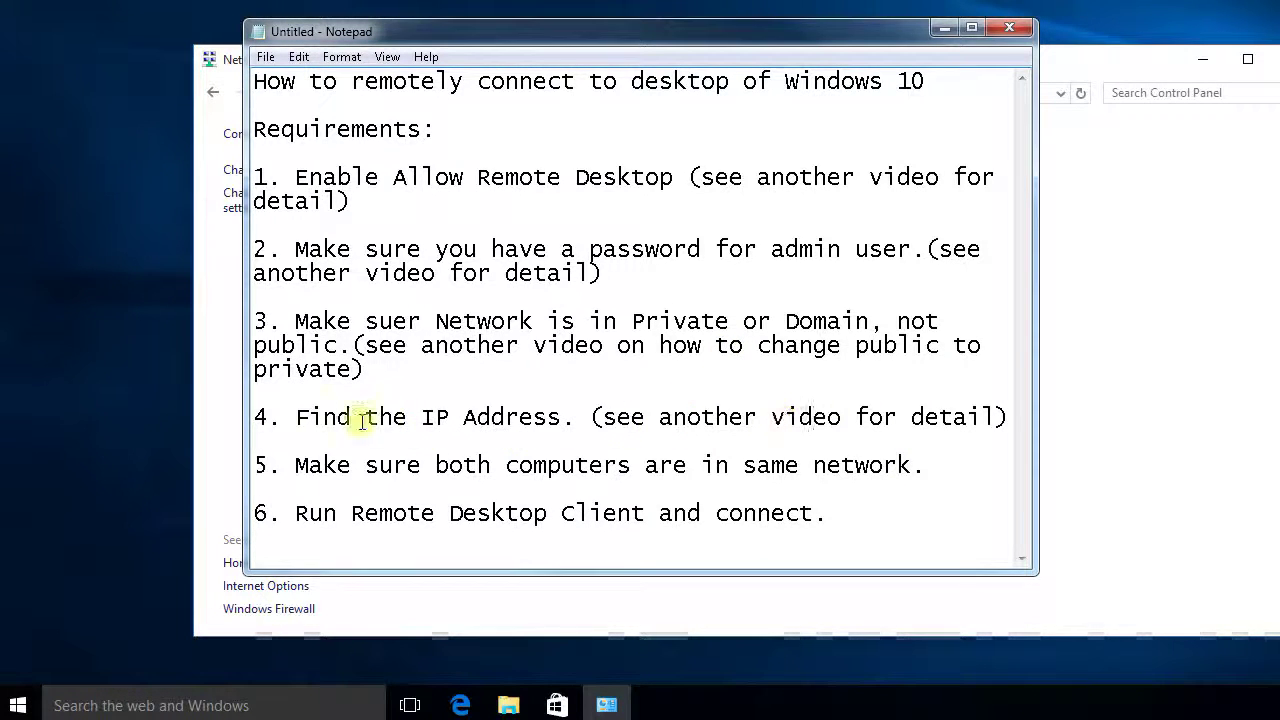
left_click(307, 417)
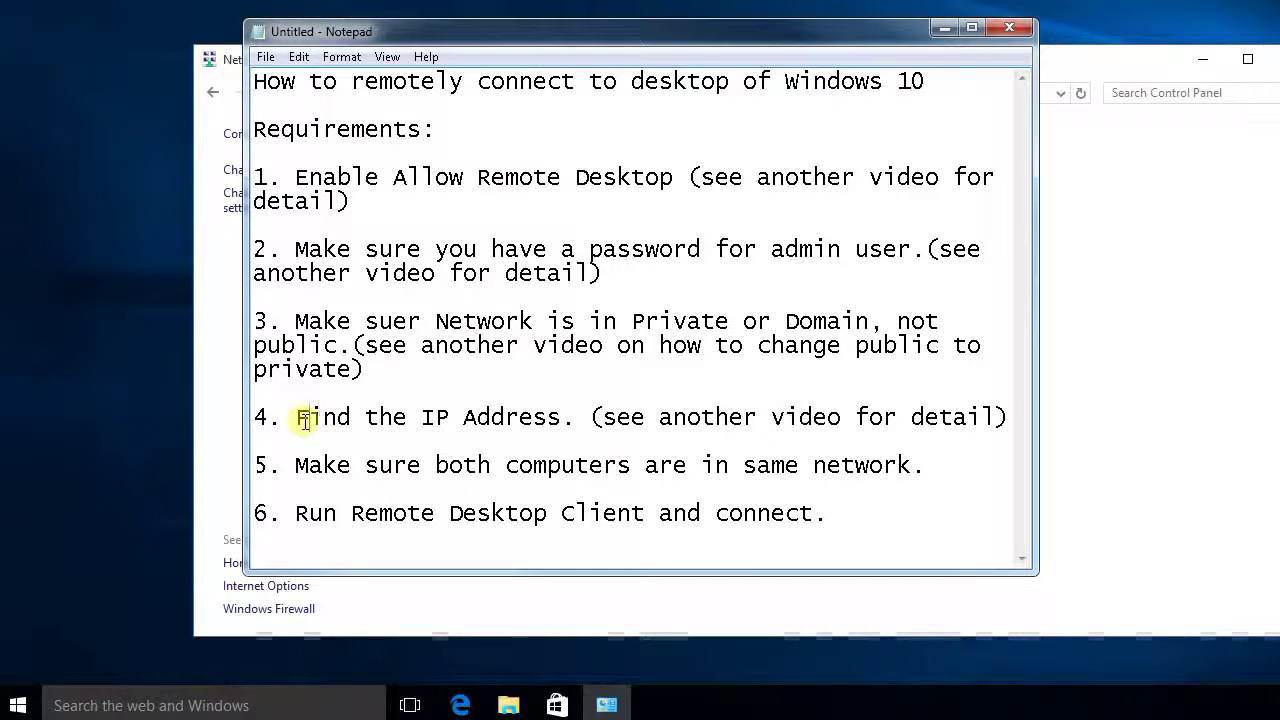
left_click(942, 30)
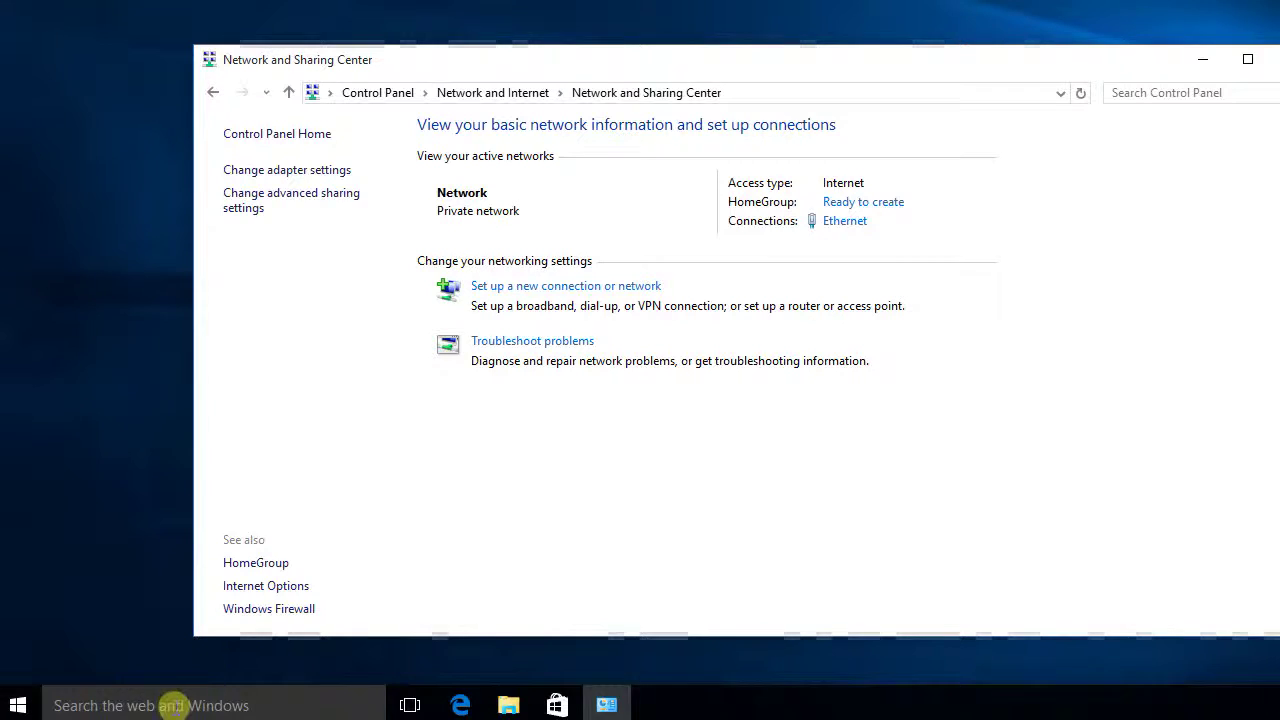
Step: Search 'ip address' and open the connected Ethernet network's properties showing its IPv4 address
left_click(172, 703)
type("ip")
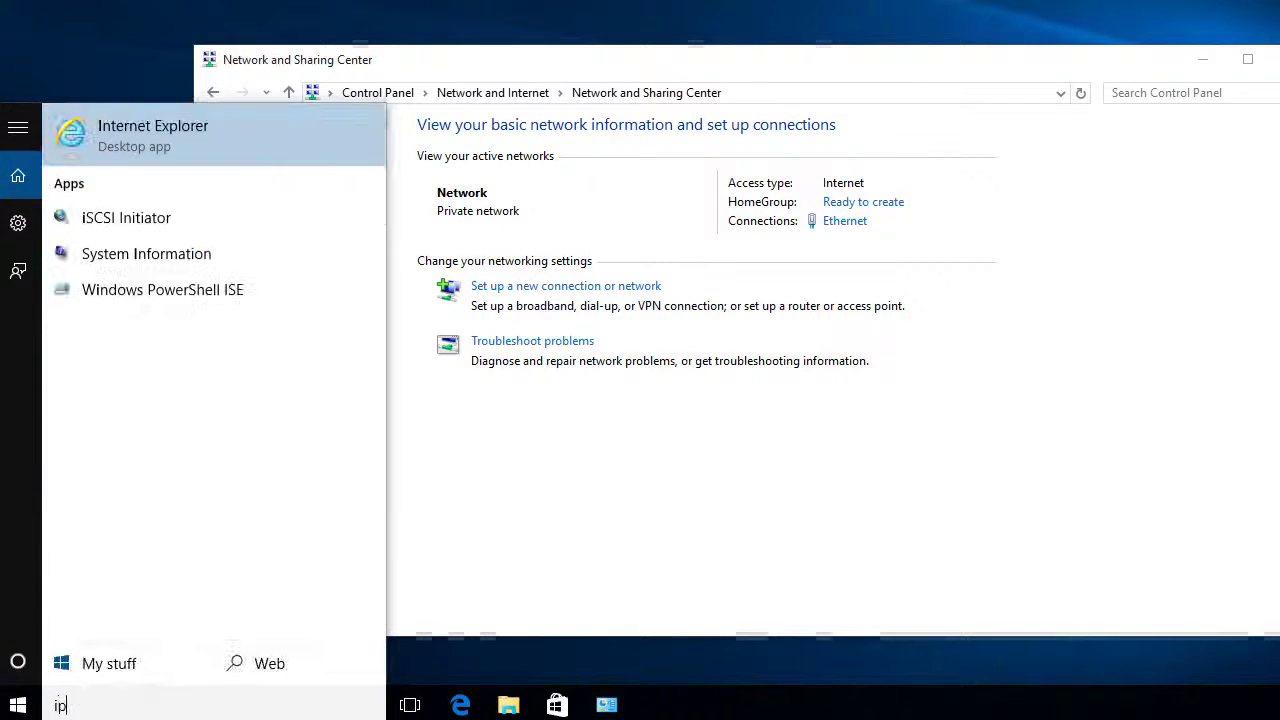
type(" address")
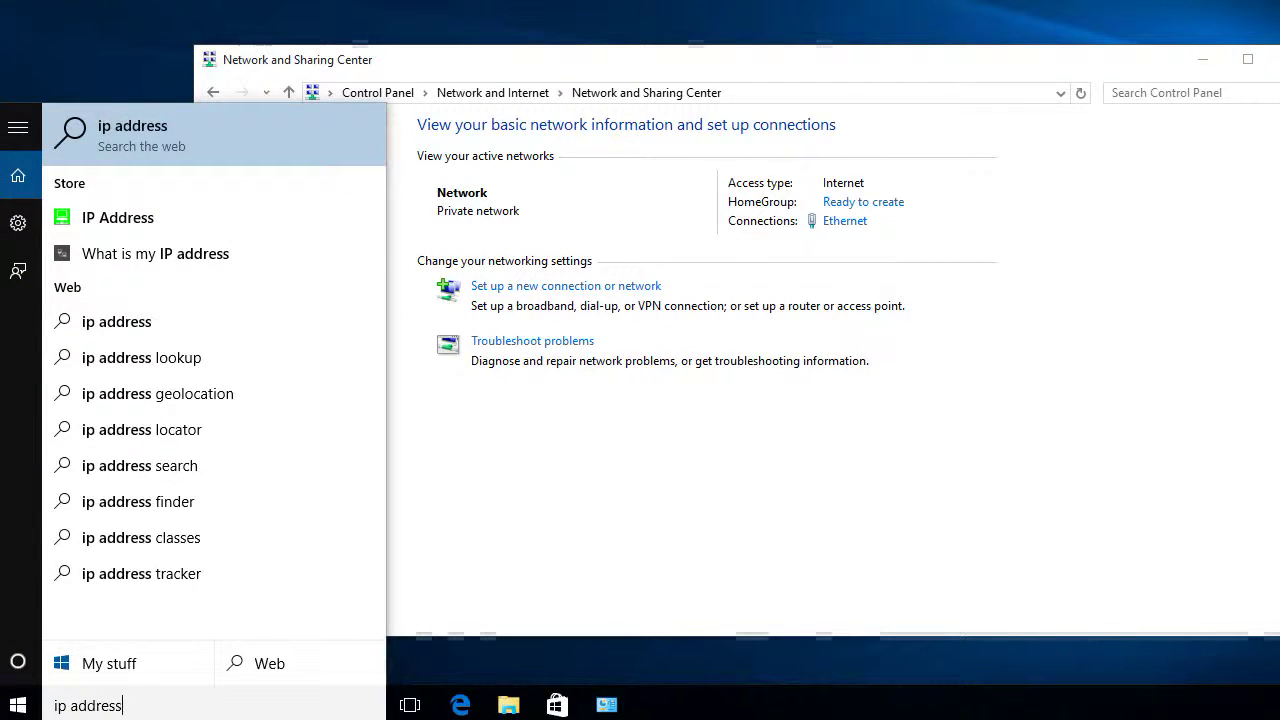
left_click(110, 663)
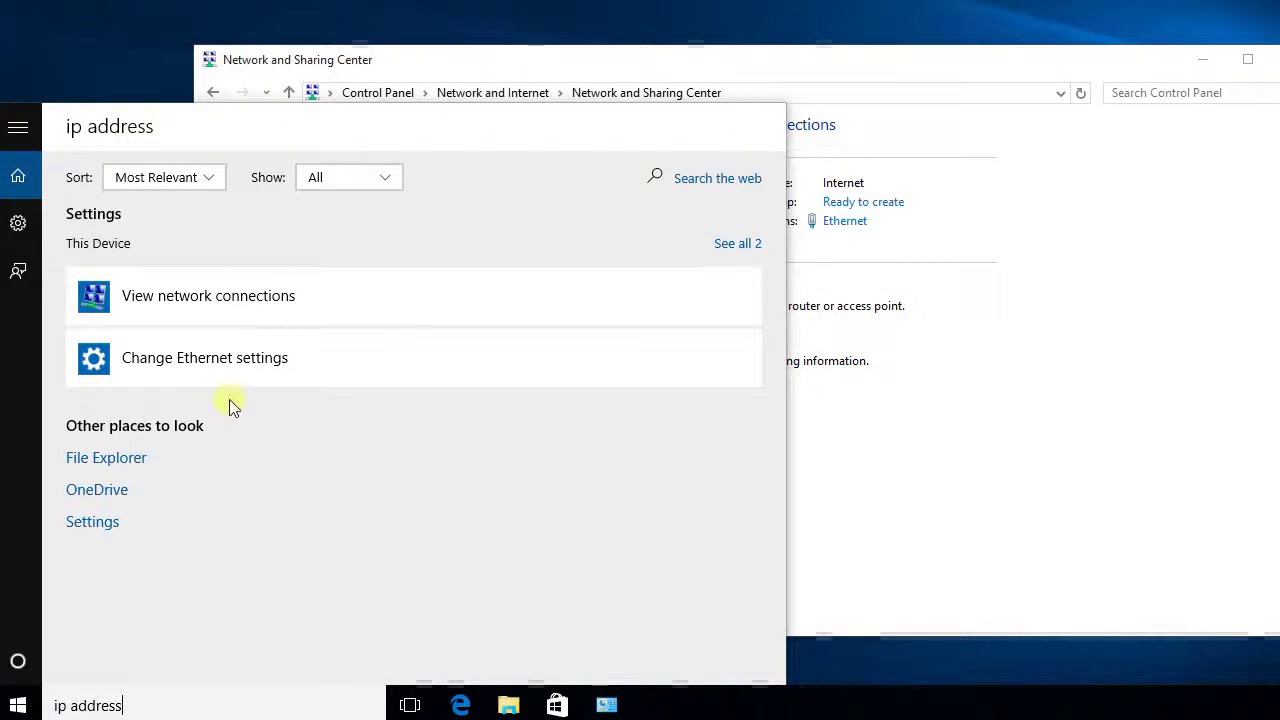
left_click(193, 368)
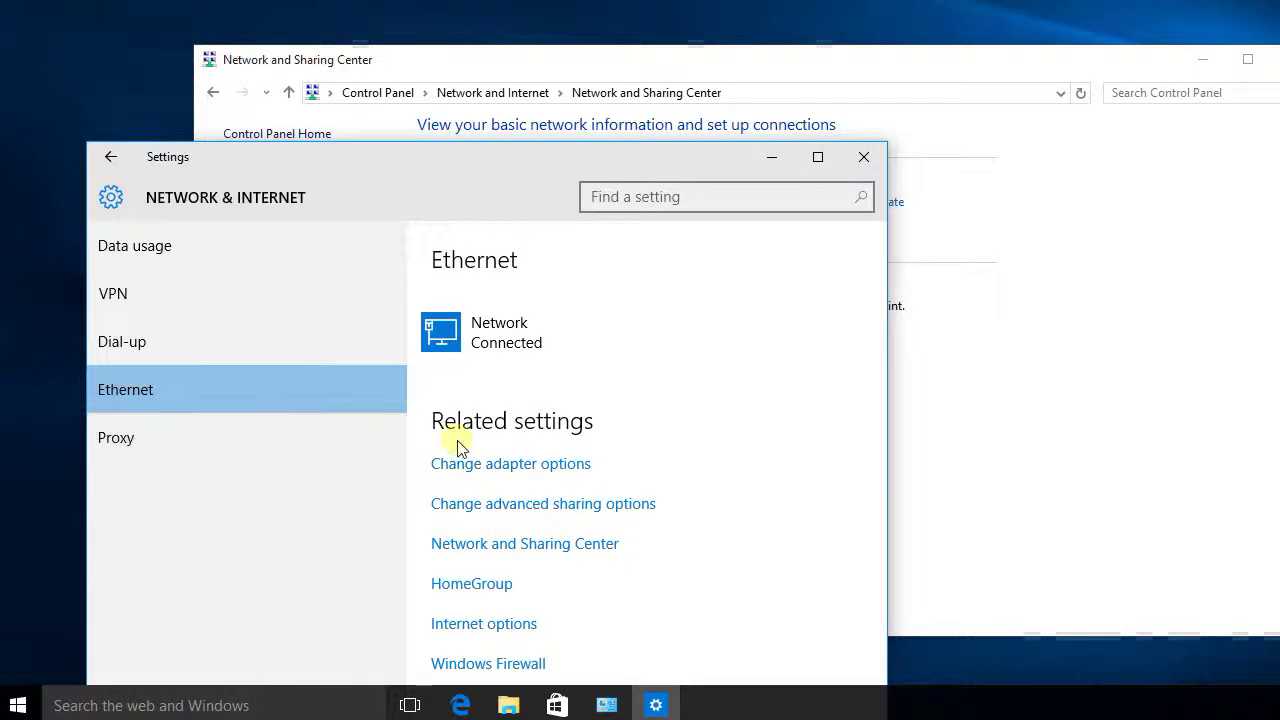
left_click(531, 475)
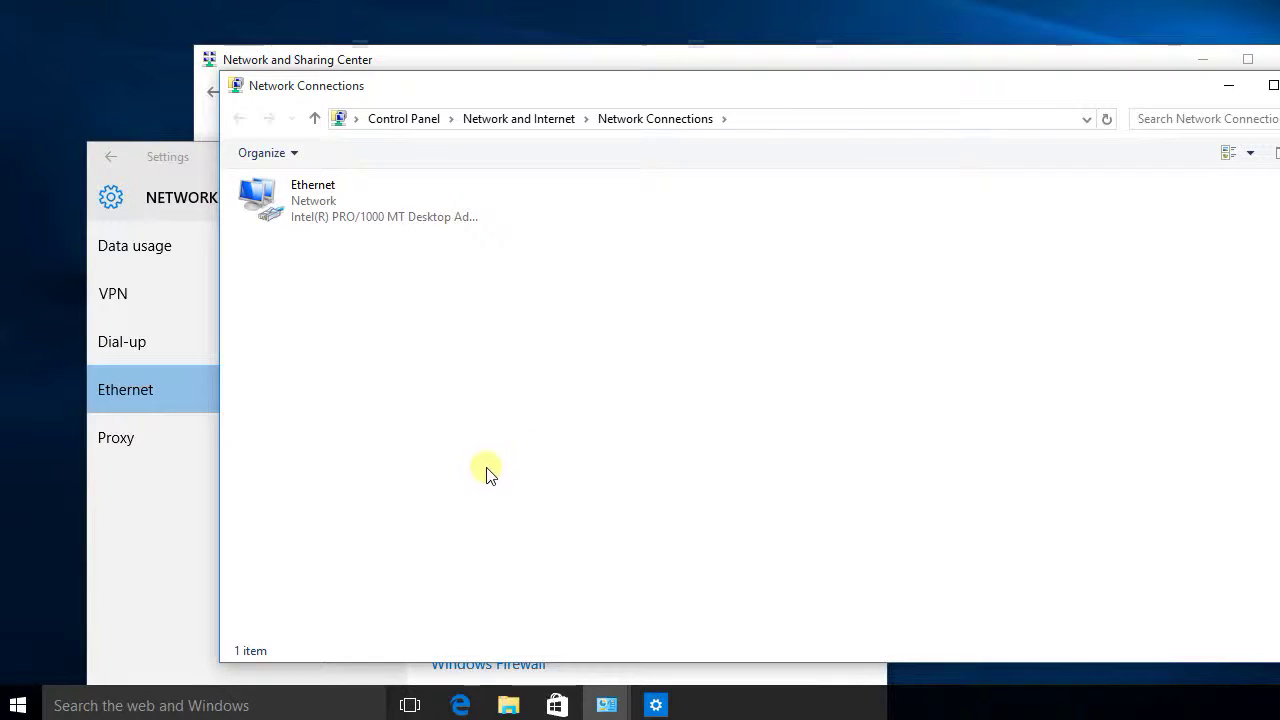
left_click(153, 398)
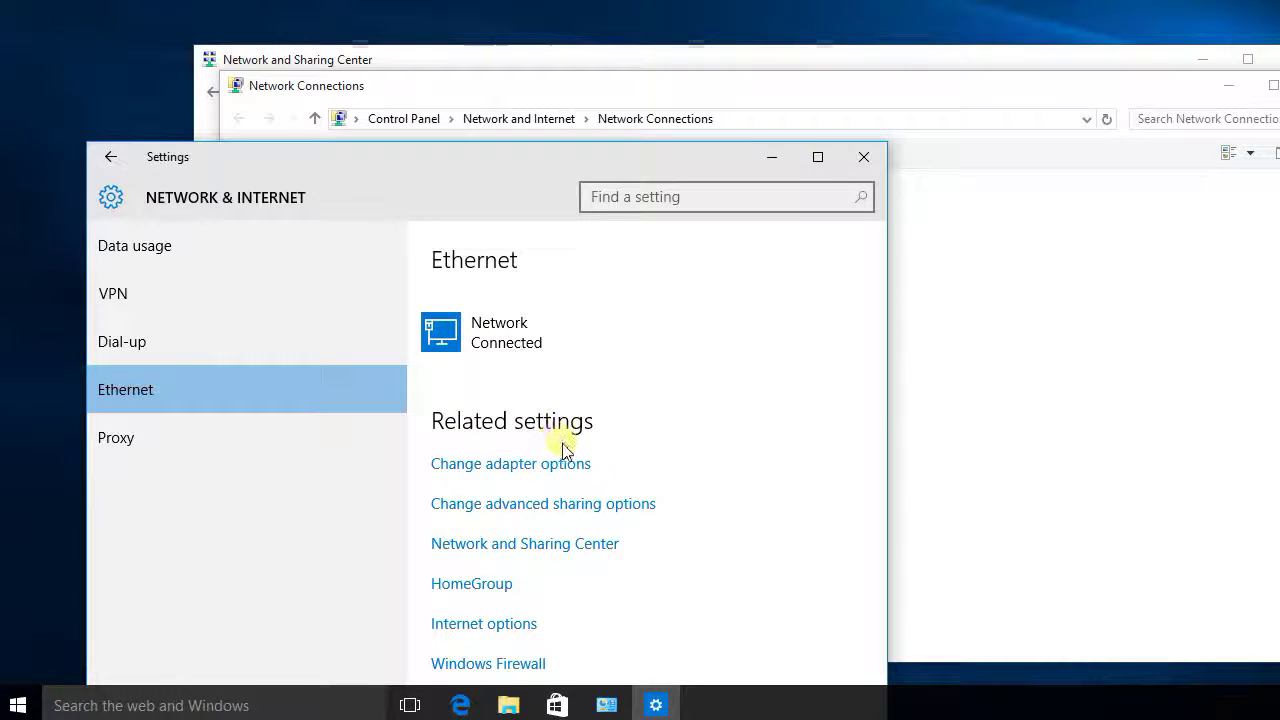
left_click(476, 325)
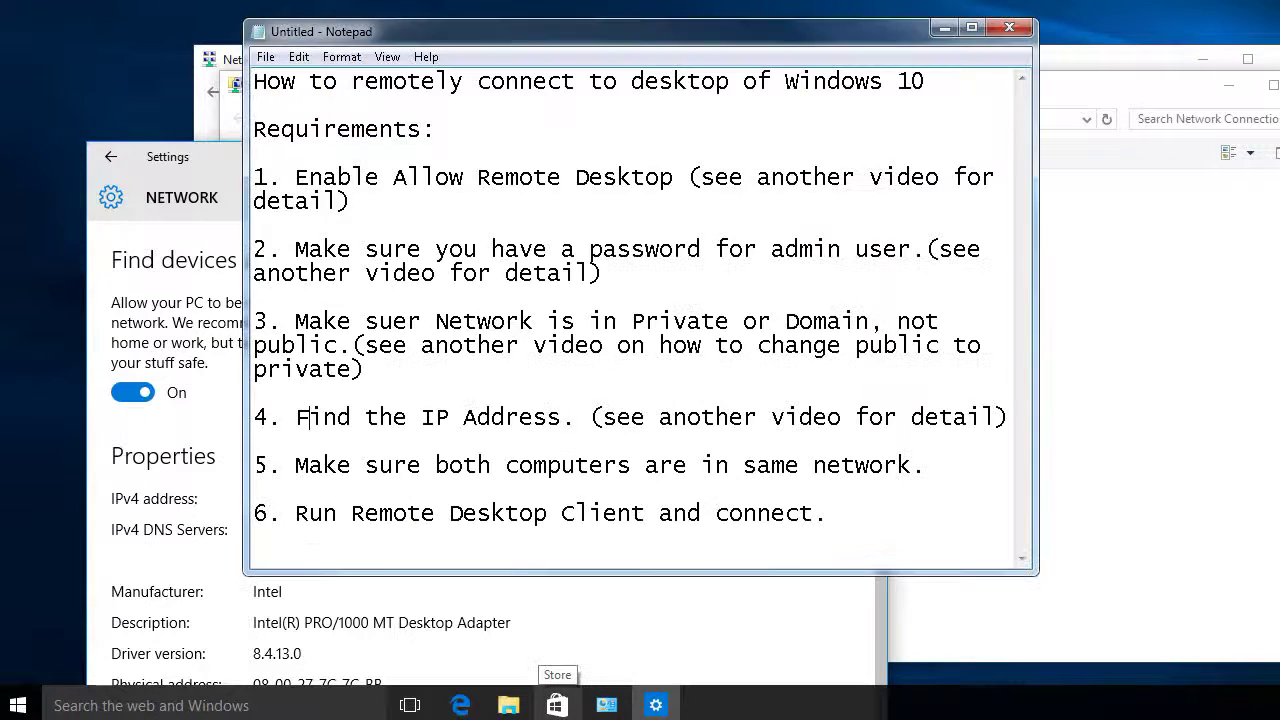
mouse_move(296, 465)
left_mouse_down()
mouse_move(915, 465)
mouse_move(300, 465)
left_mouse_up()
left_click(300, 465)
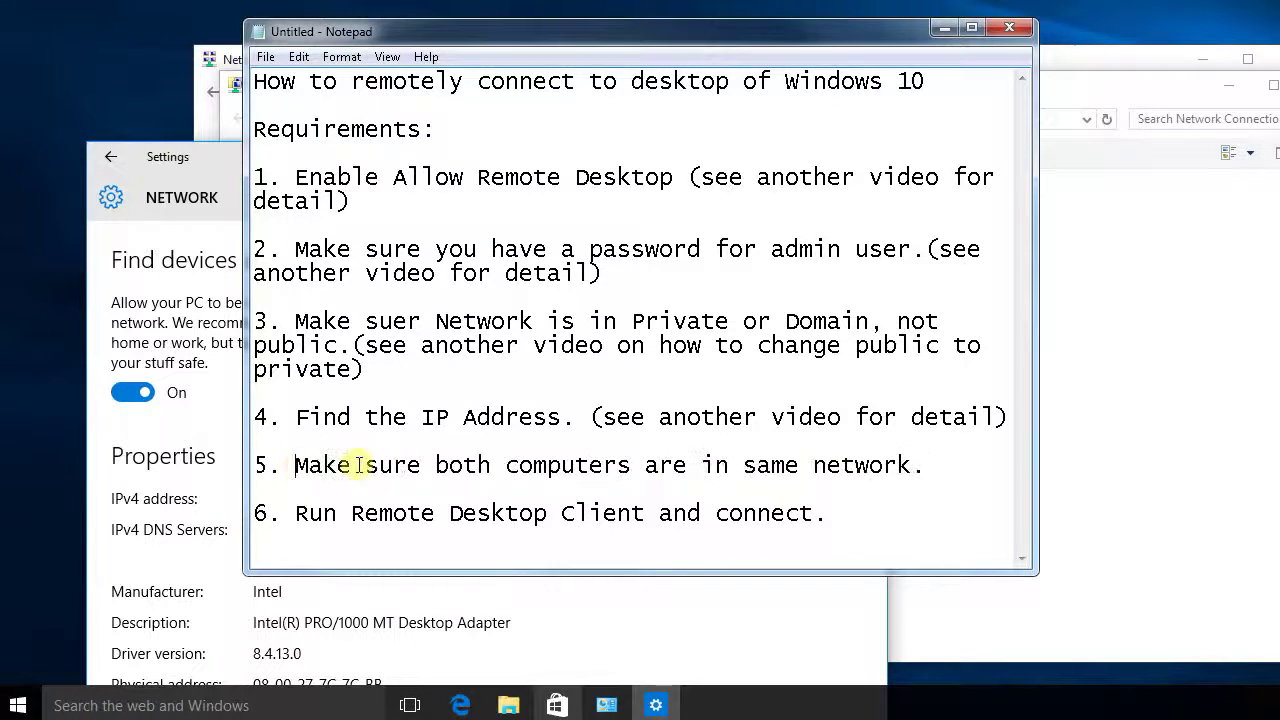
mouse_move(290, 515)
left_mouse_down()
mouse_move(857, 514)
mouse_move(285, 514)
mouse_move(300, 514)
left_mouse_up()
left_click(864, 514)
left_click(372, 514)
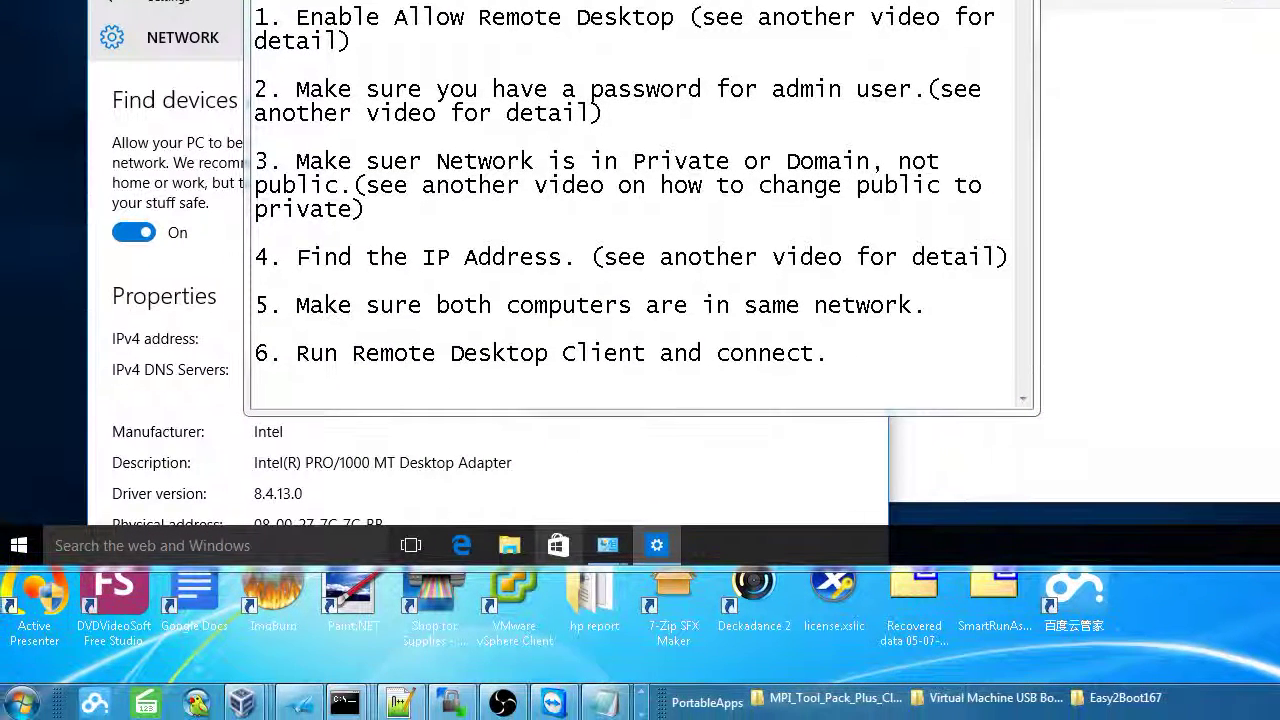
Step: Launch Remote Desktop Connection on the Windows 7 host from a Start menu search for 'remote'
left_click(22, 702)
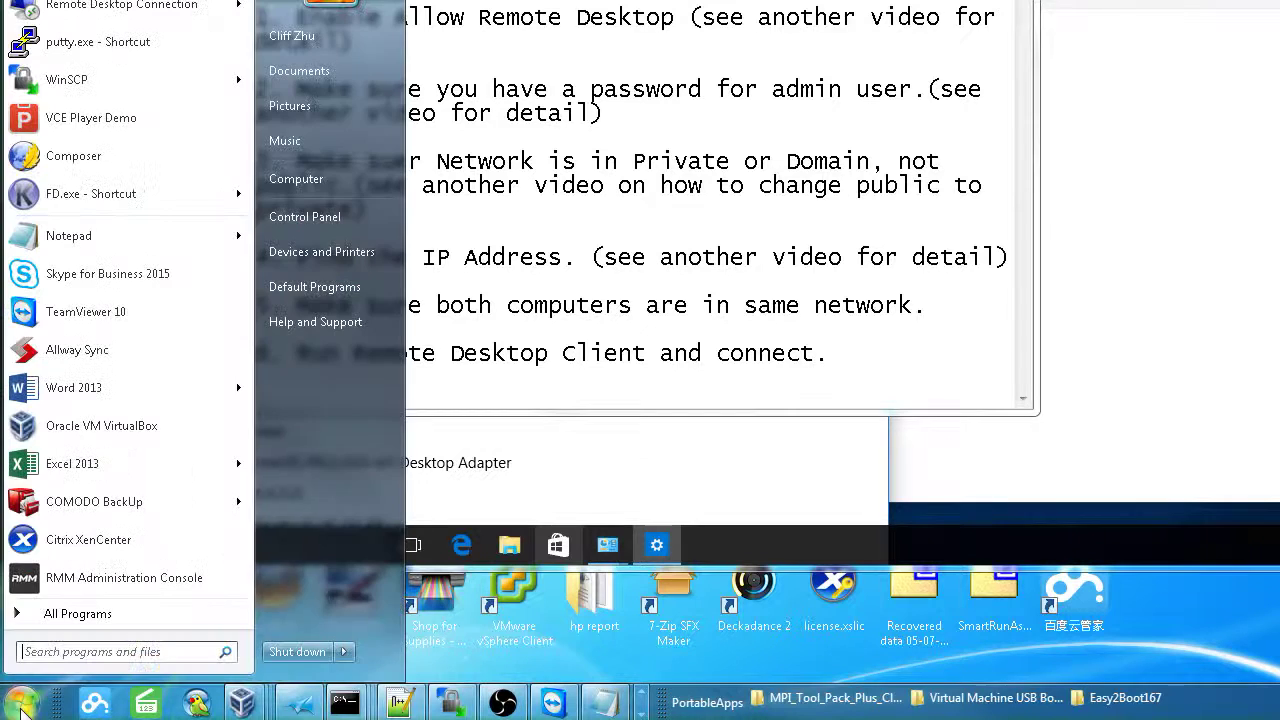
type("re")
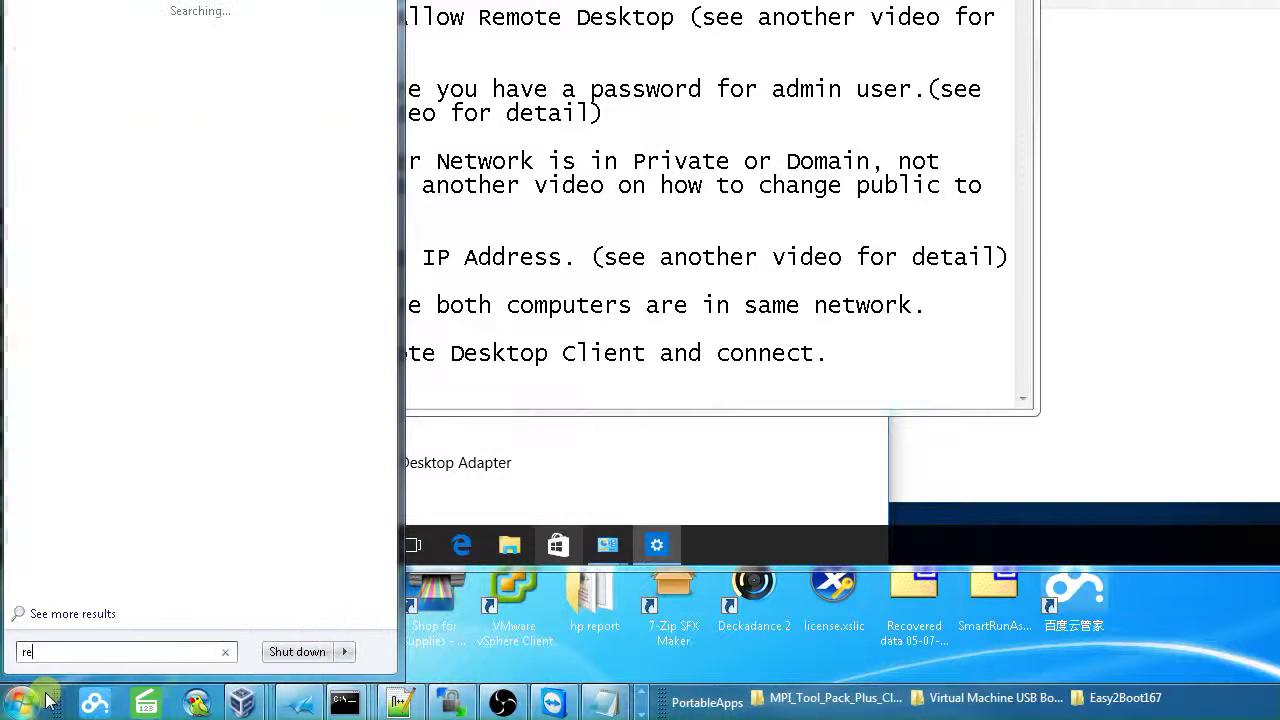
type("mote")
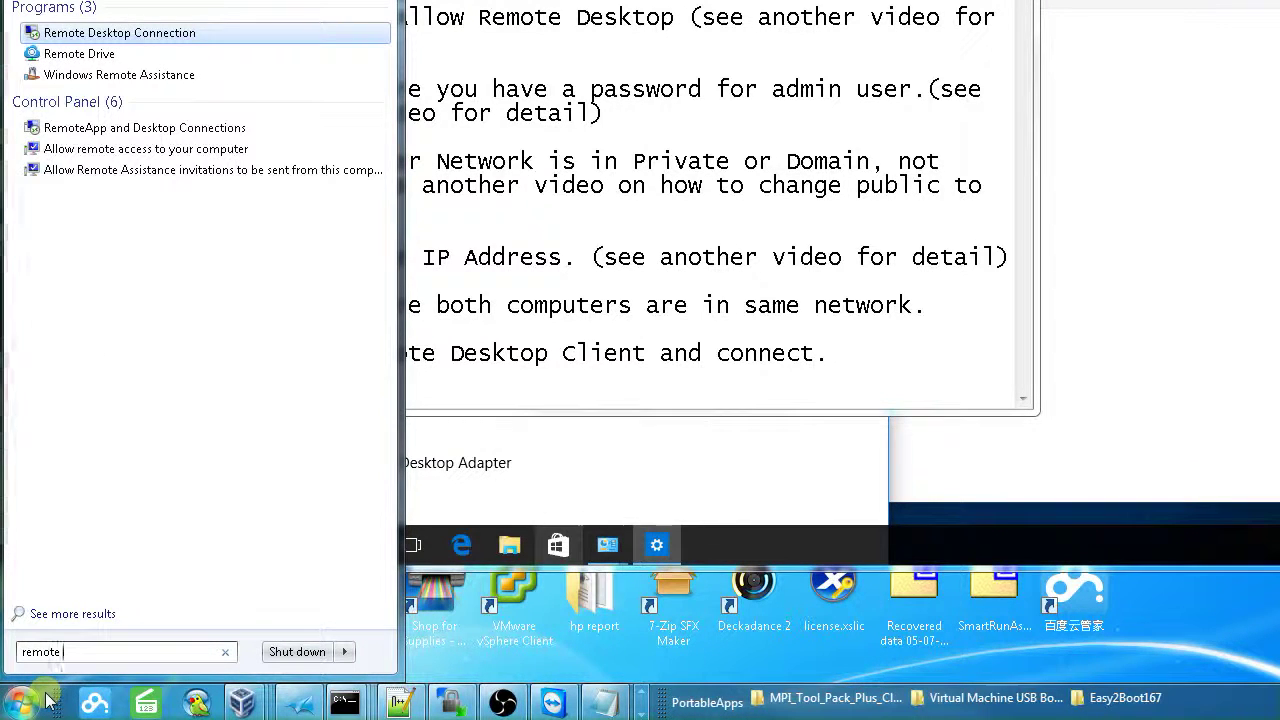
left_click(181, 35)
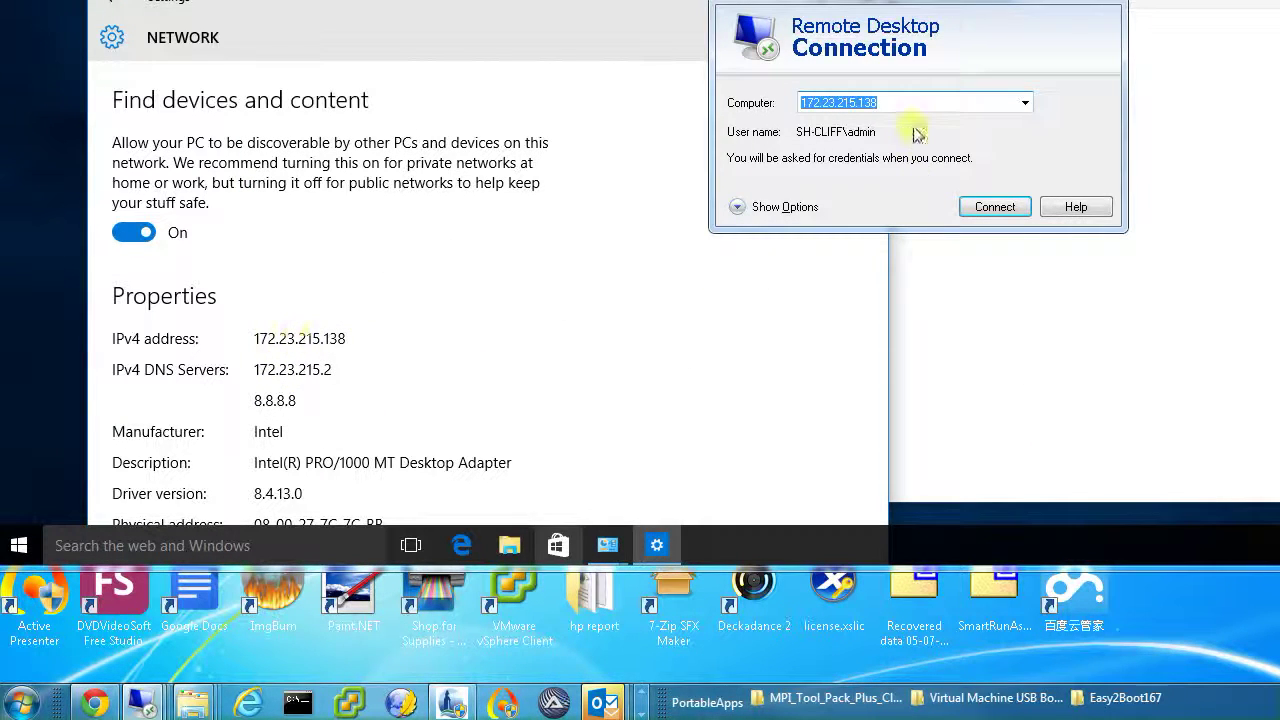
Step: Connect to 172.23.215.138 and submit the account password to start the remote session
left_click(884, 101)
left_click_drag(884, 101, 760, 103)
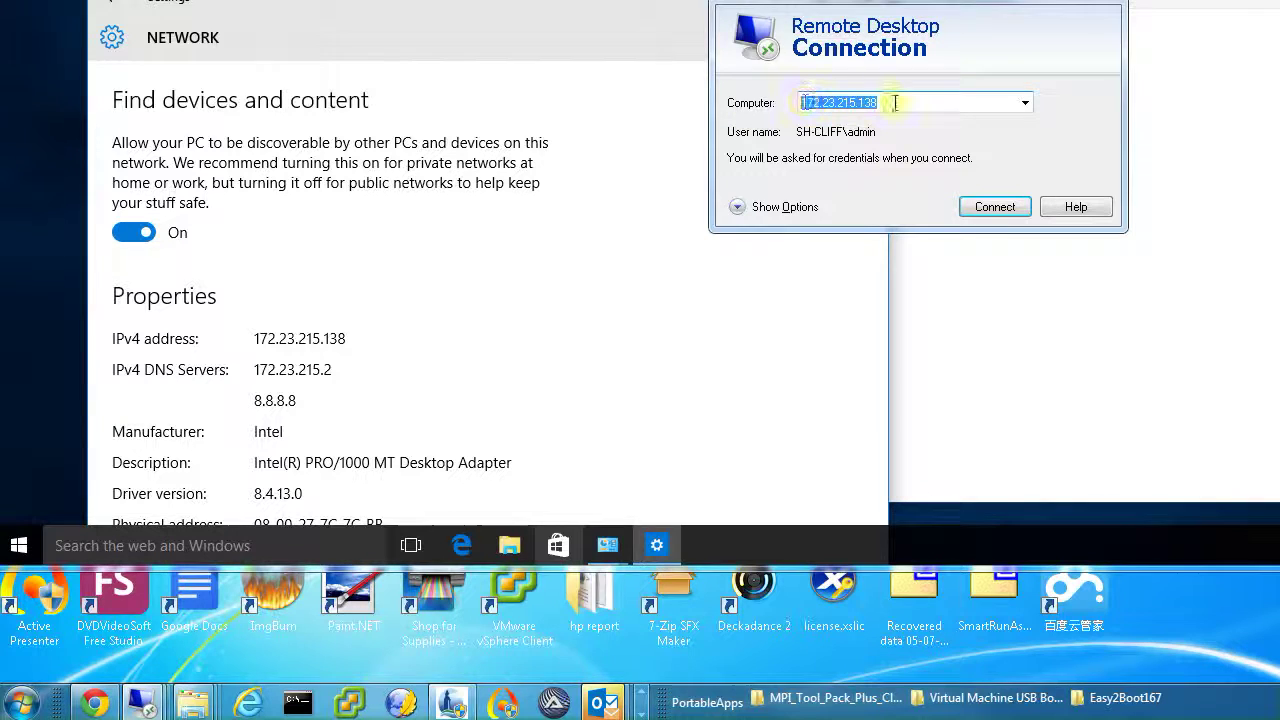
left_click(905, 102)
left_click(982, 200)
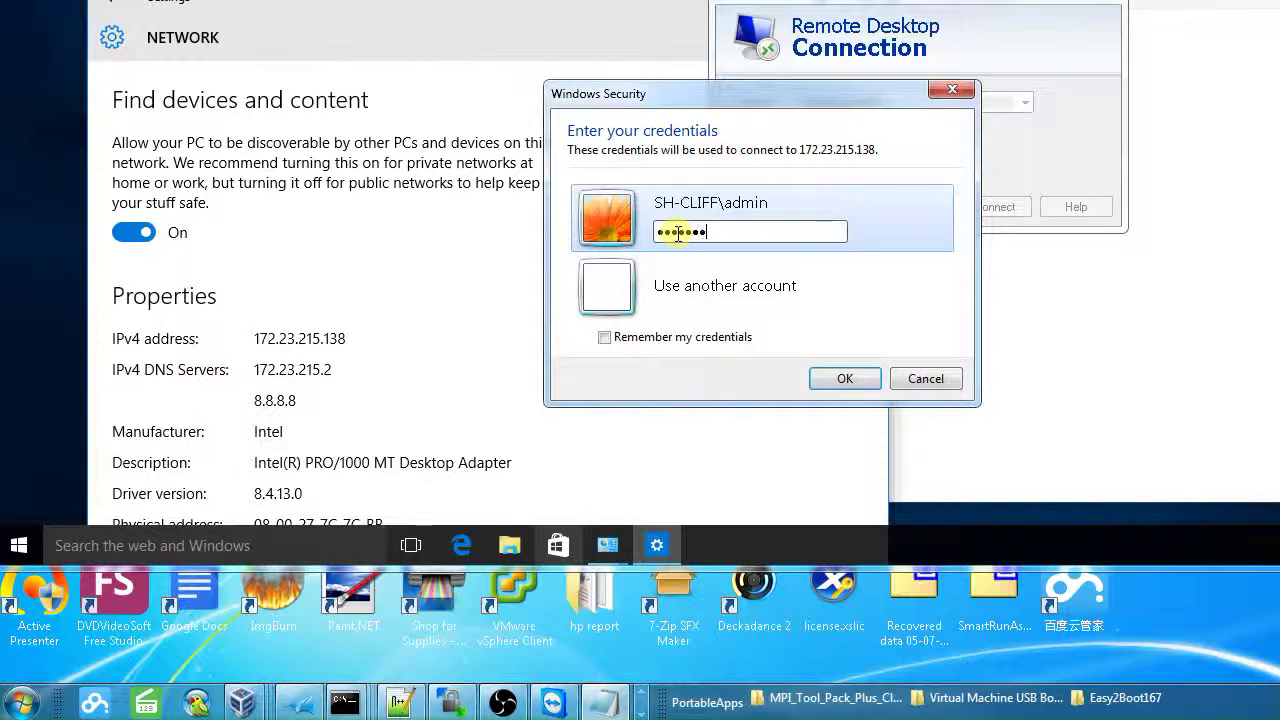
key("Return")
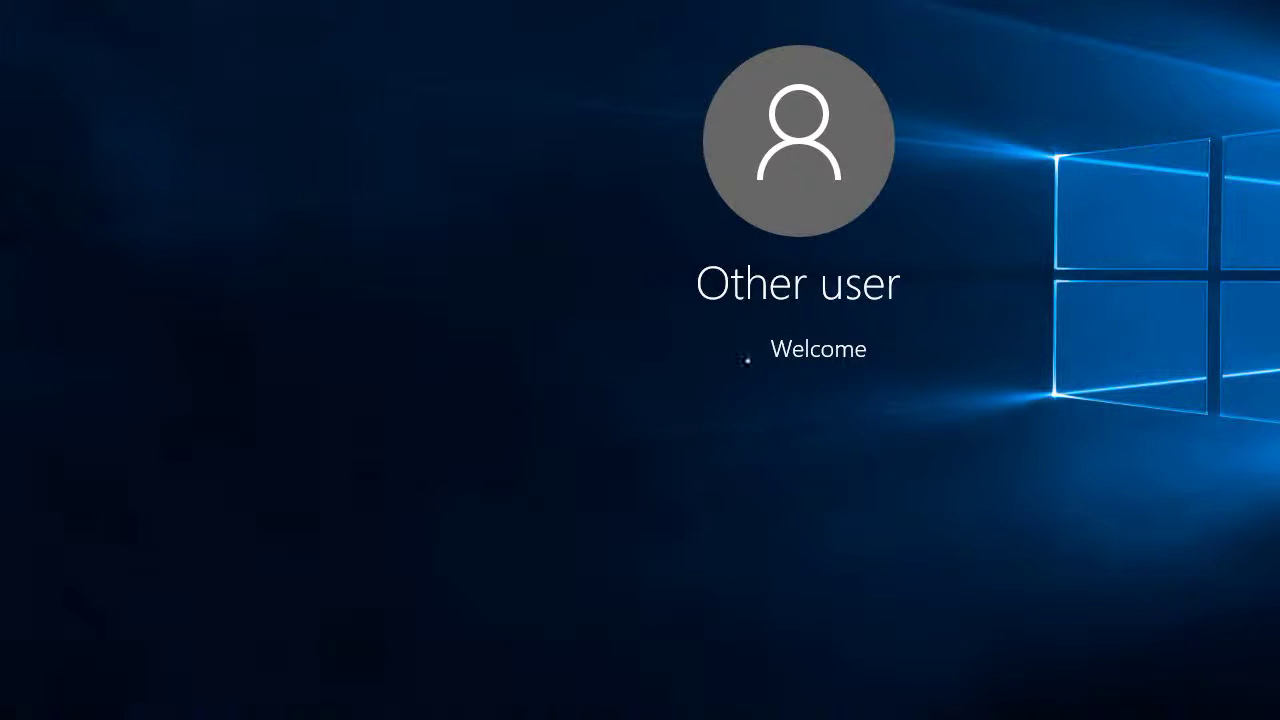
Step: Dismiss the session-ended notice and add 'DONE!' on a new line below item 6 in Notepad
left_click(523, 685)
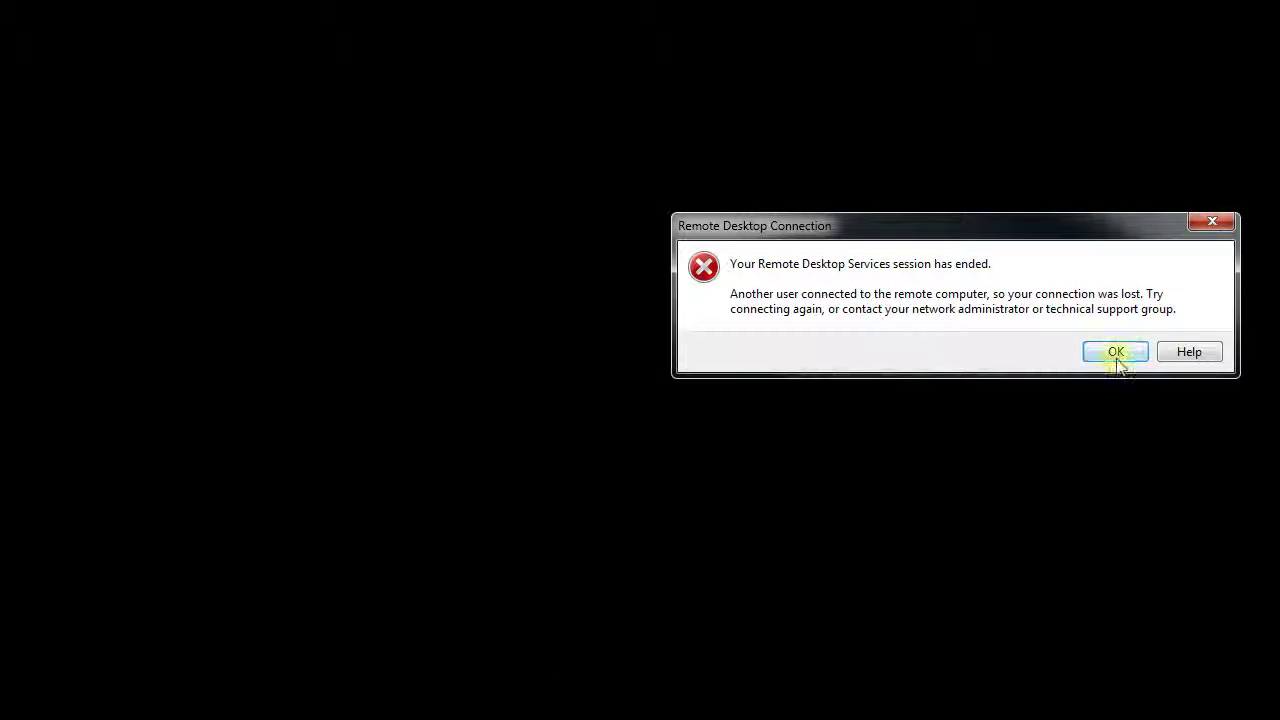
left_click(1116, 354)
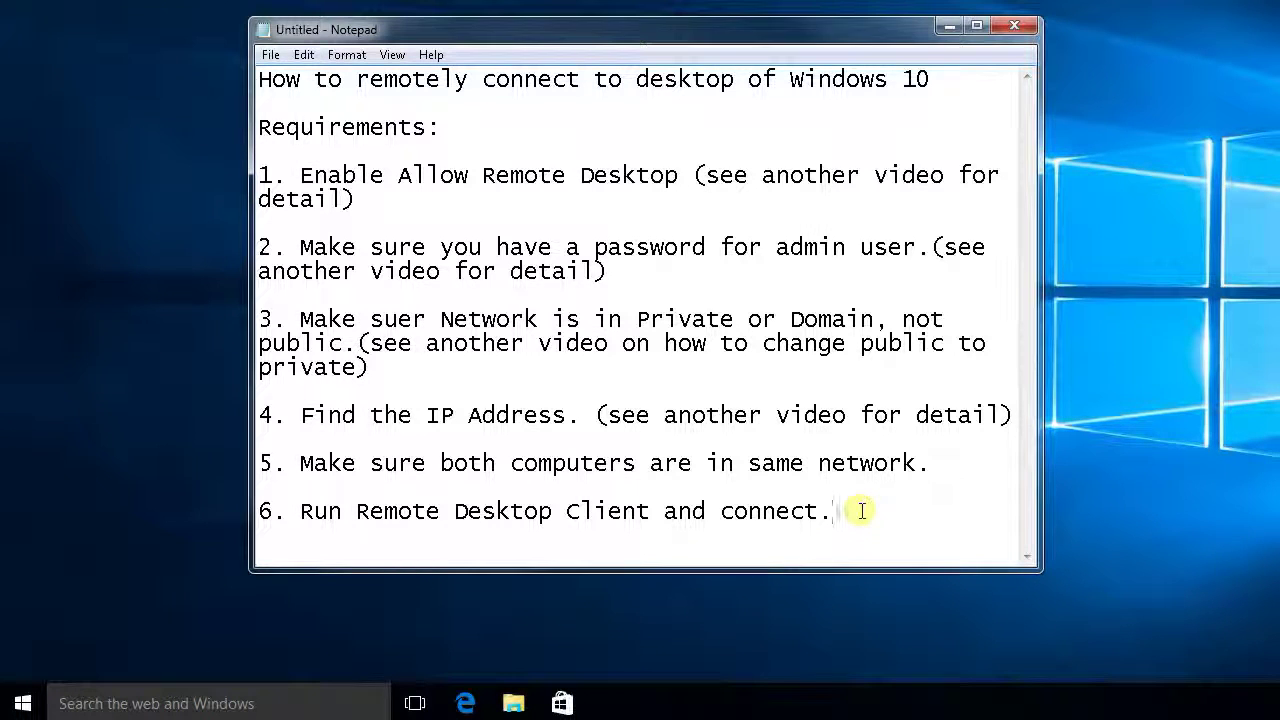
key("Return")
key("Return")
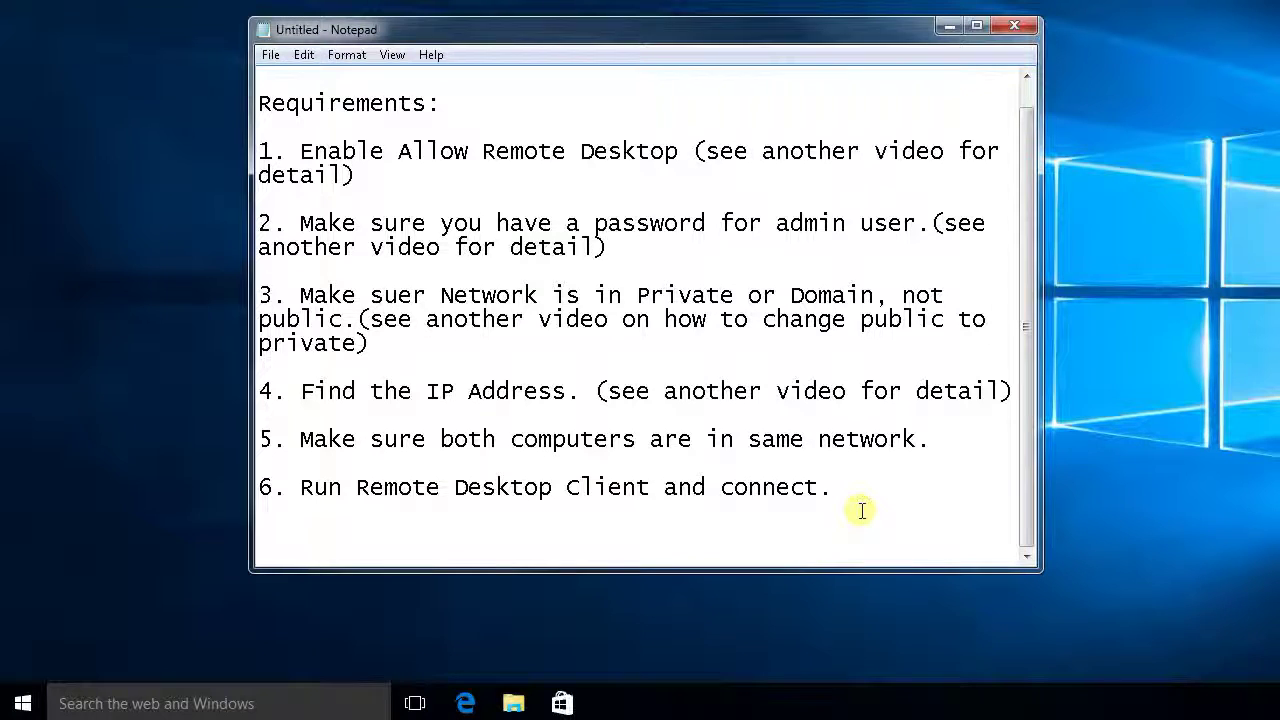
type("DONE!")
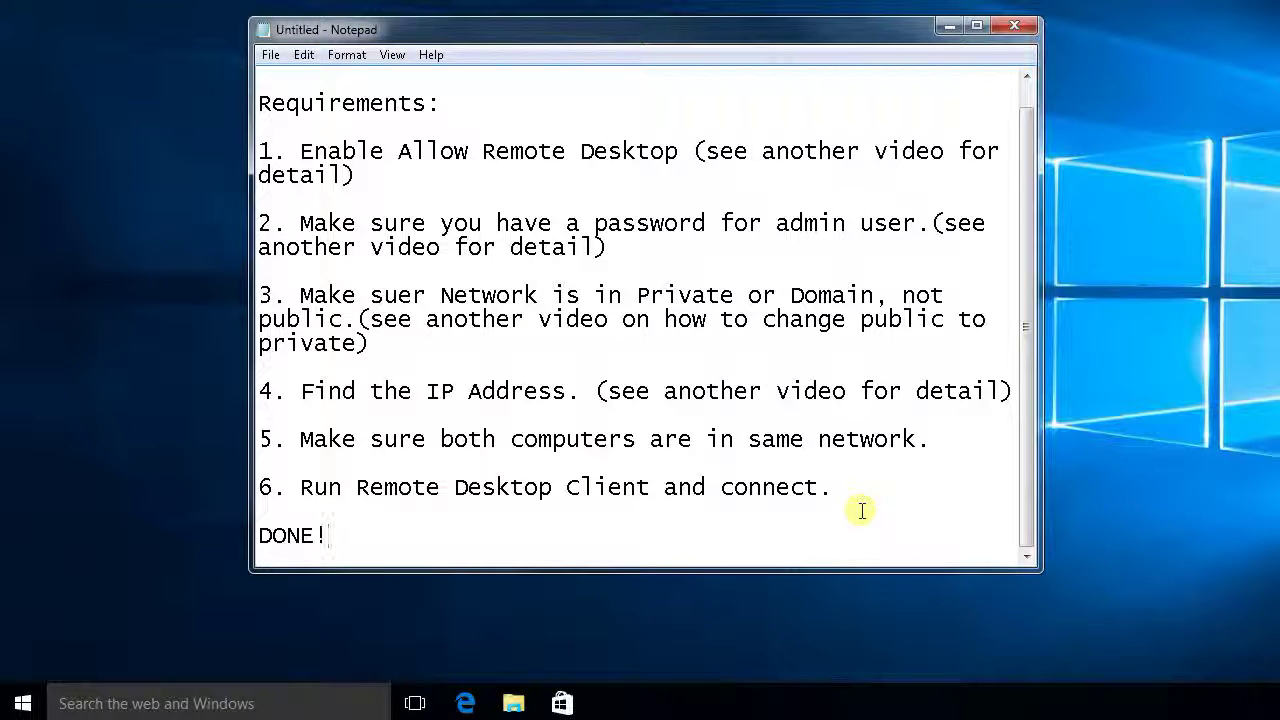